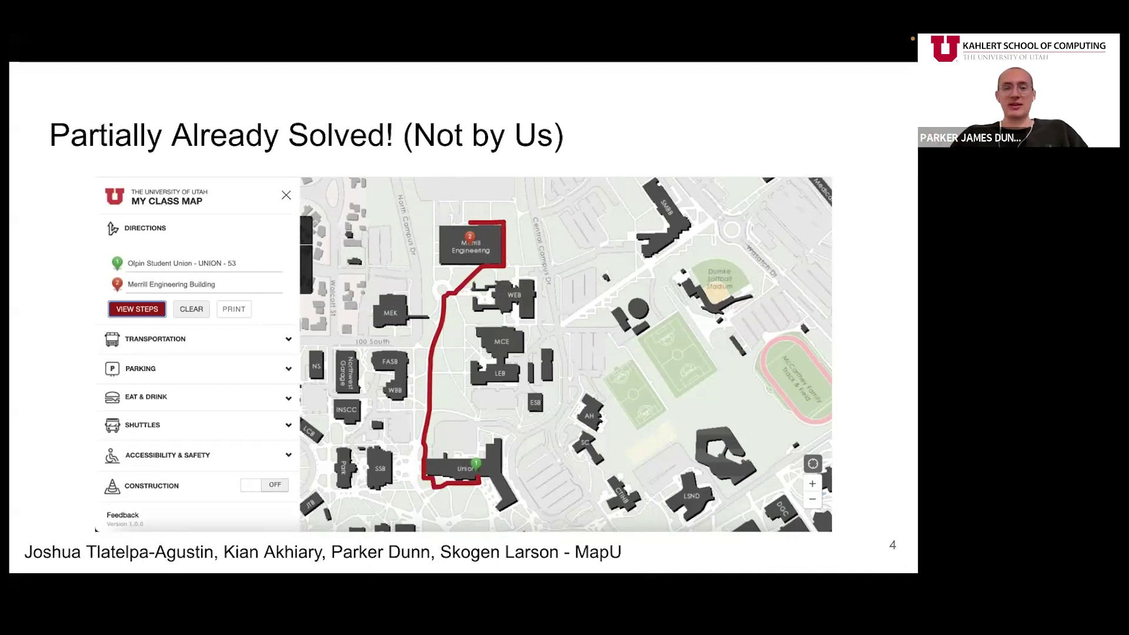
Step: Leave the slideshow at the Demo slide and switch to the MapU campus map
{"action": "key", "text": "Right"}
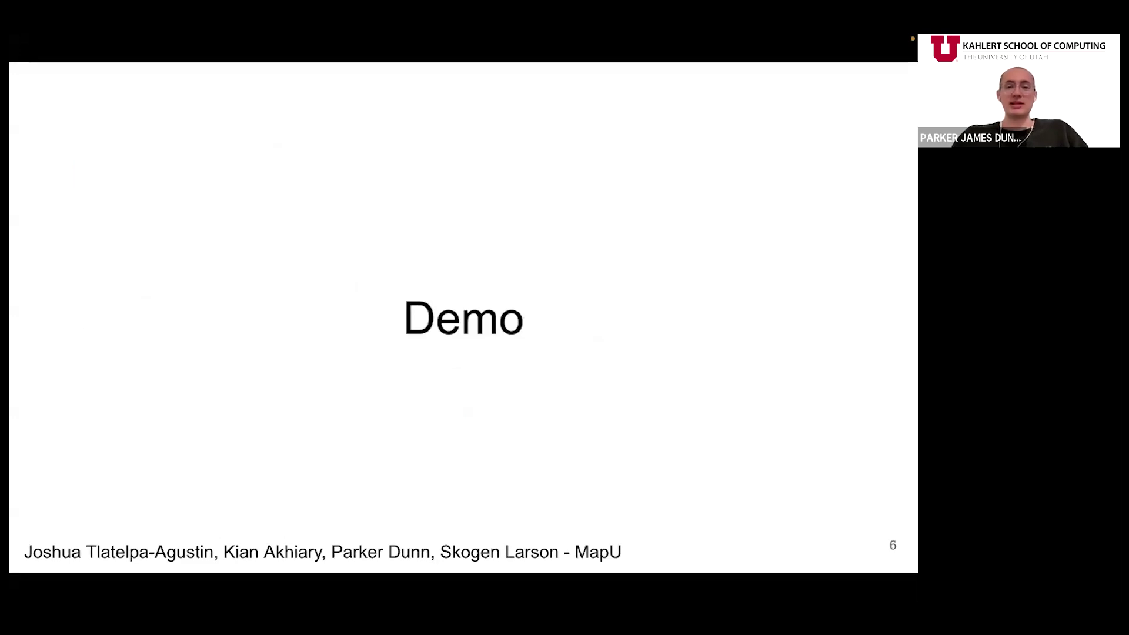
{"action": "key", "text": "Escape"}
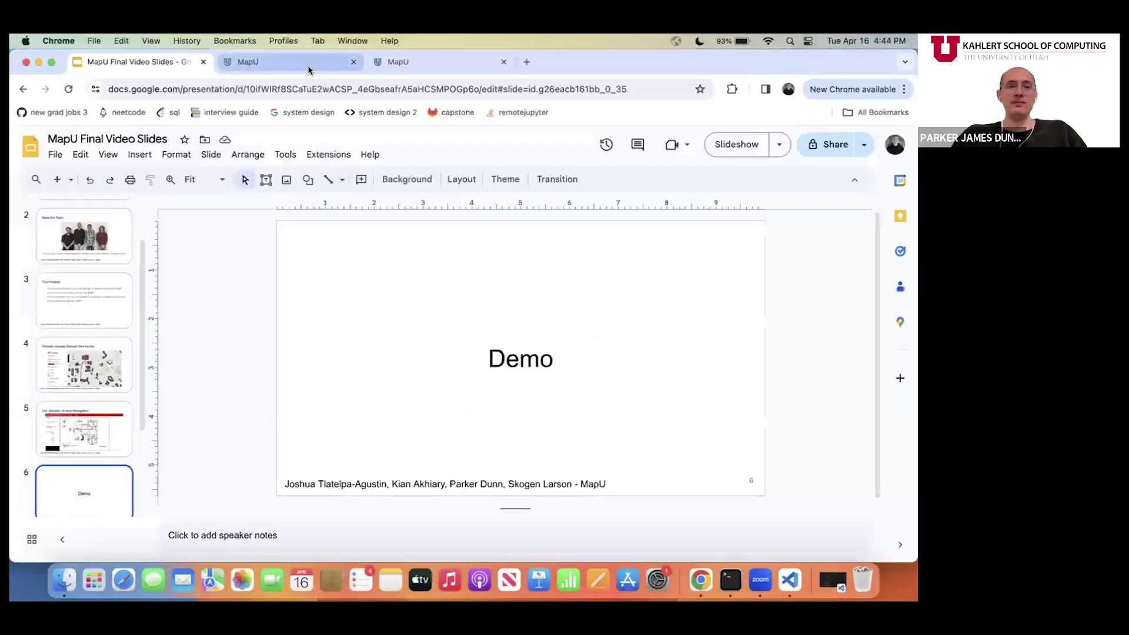
{"action": "left_click", "coordinate": [305, 65]}
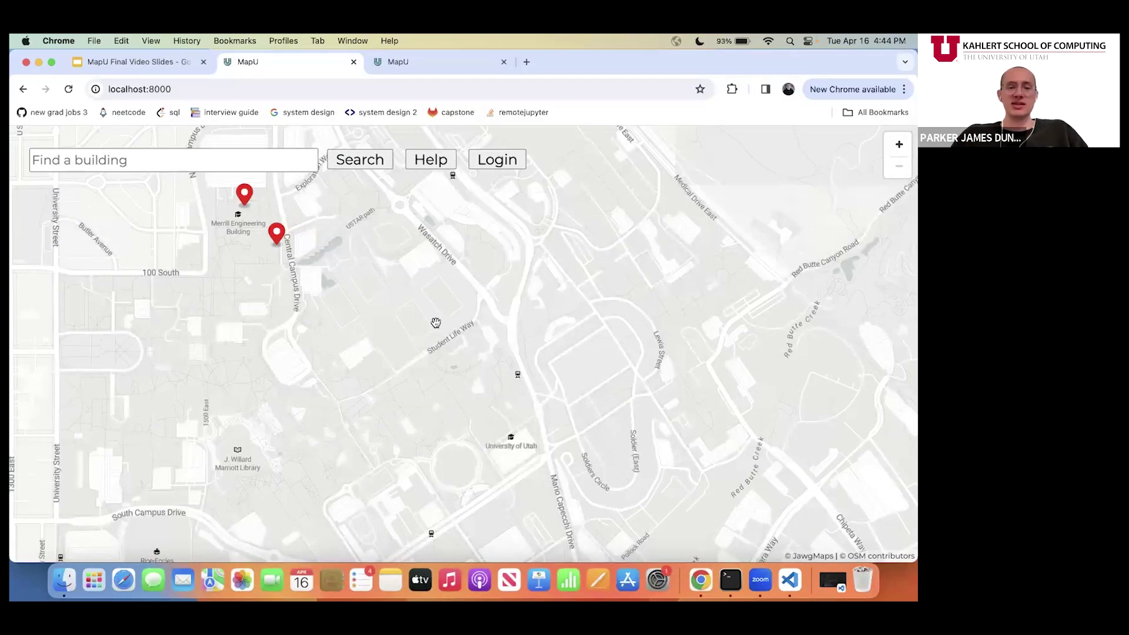
Step: Open the Merrill Engineering Building (MEB) marker on the campus map to view its photo and details
{"action": "scroll", "coordinate": [436, 323], "scroll_direction": "up", "scroll_amount": 2}
{"action": "left_click_drag", "start_coordinate": [435, 323], "coordinate": [591, 534]}
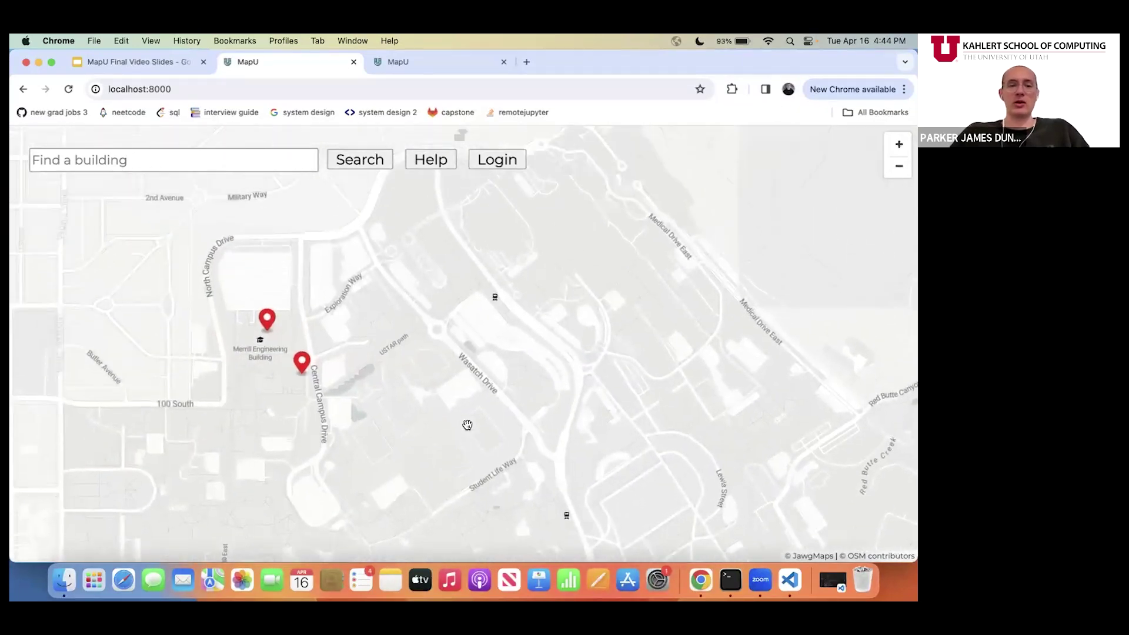
{"action": "scroll", "coordinate": [403, 381], "scroll_direction": "up", "scroll_amount": 2}
{"action": "left_click_drag", "start_coordinate": [403, 381], "coordinate": [523, 341]}
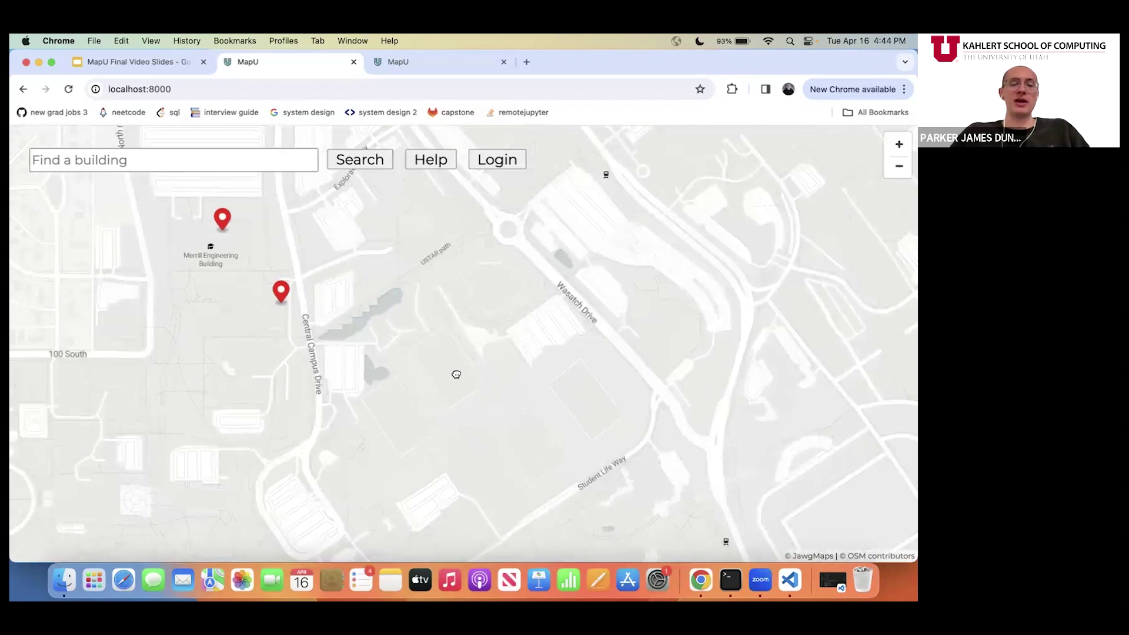
{"action": "left_click_drag", "start_coordinate": [456, 372], "coordinate": [486, 388]}
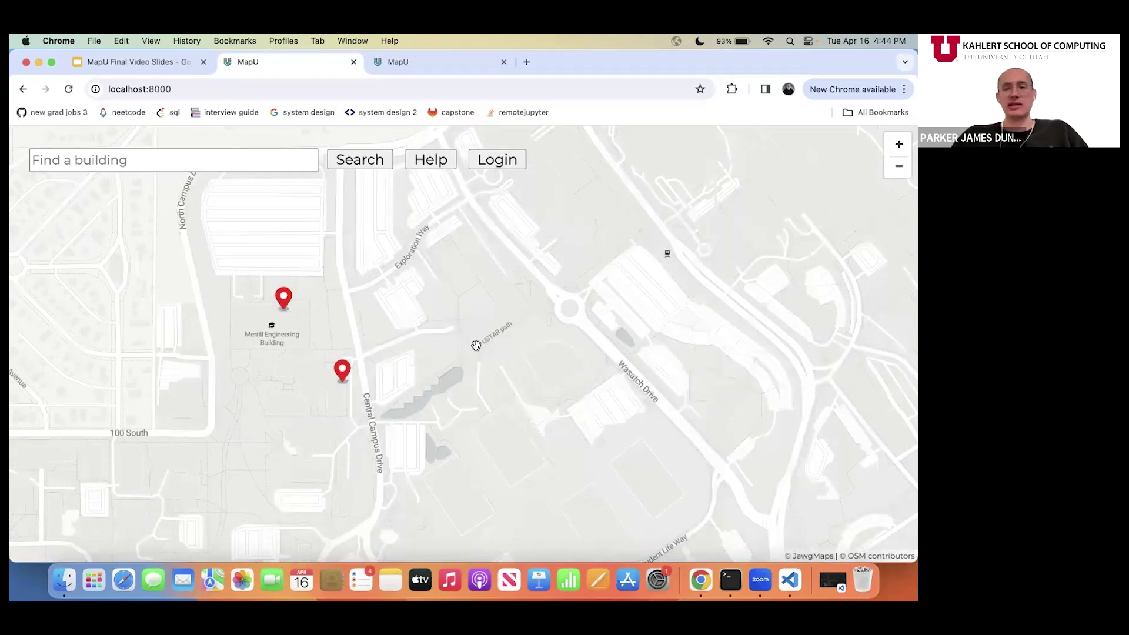
{"action": "left_click", "coordinate": [282, 298]}
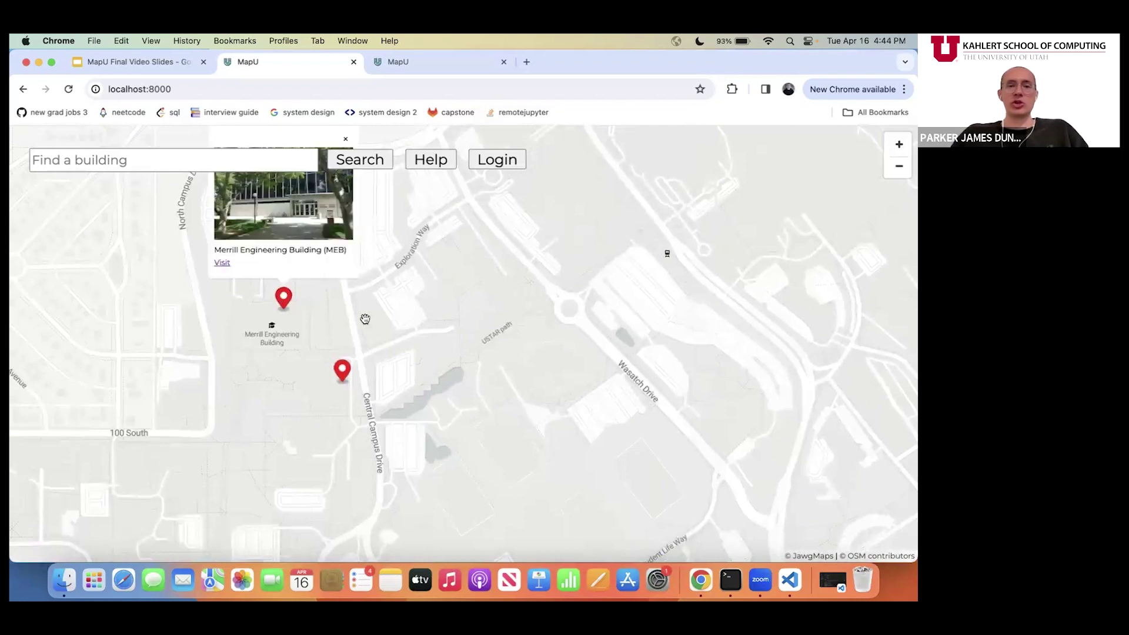
{"action": "left_click_drag", "start_coordinate": [365, 321], "coordinate": [370, 413]}
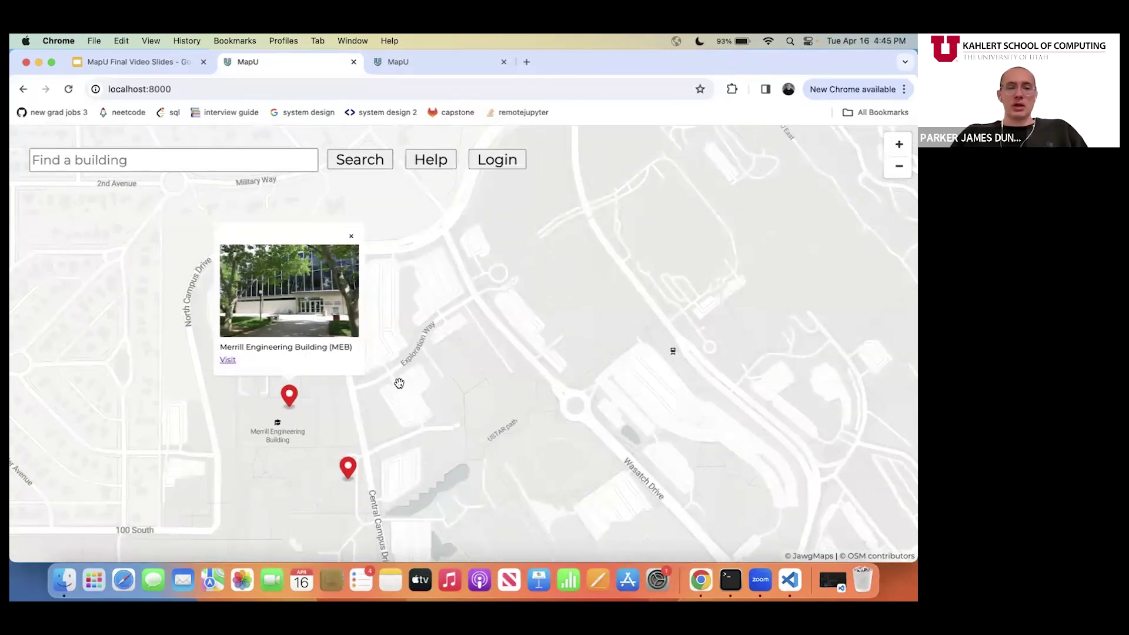
Step: Search the campus map for "wa", choose Warnock Engineering Building (WEB) and open its floor plan
{"action": "left_click", "coordinate": [139, 159]}
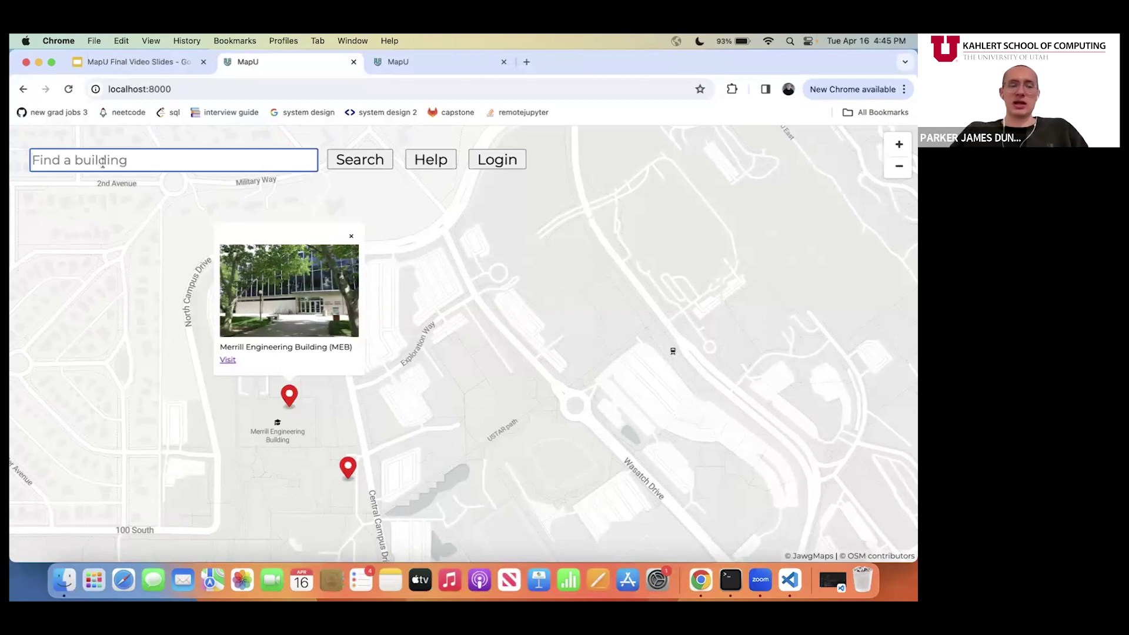
{"action": "type", "text": "wa"}
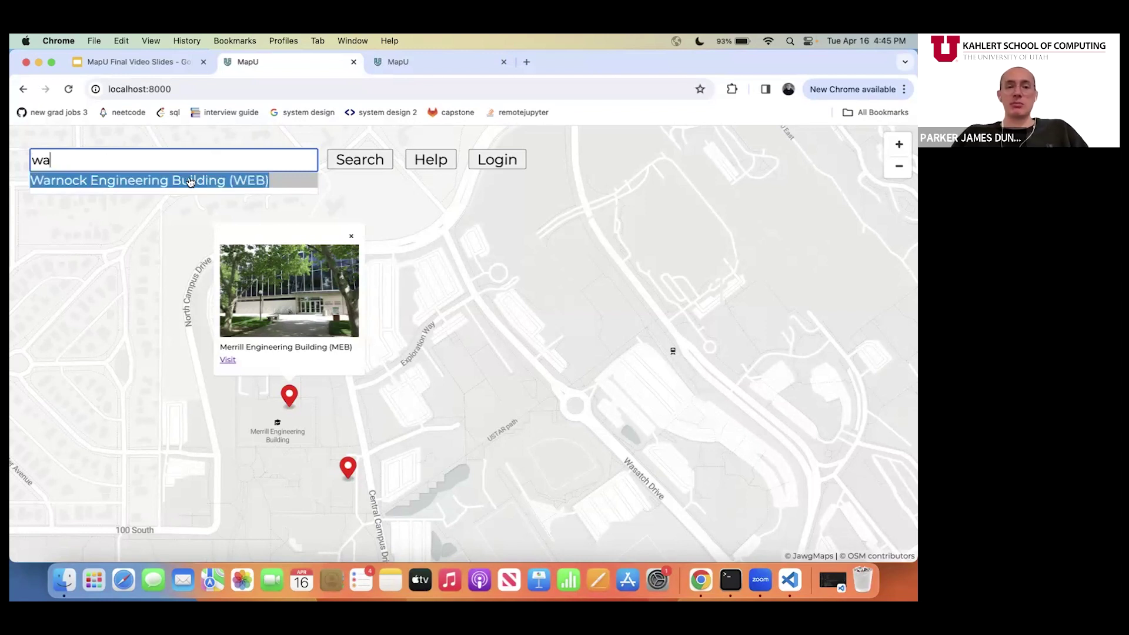
{"action": "left_click", "coordinate": [190, 180]}
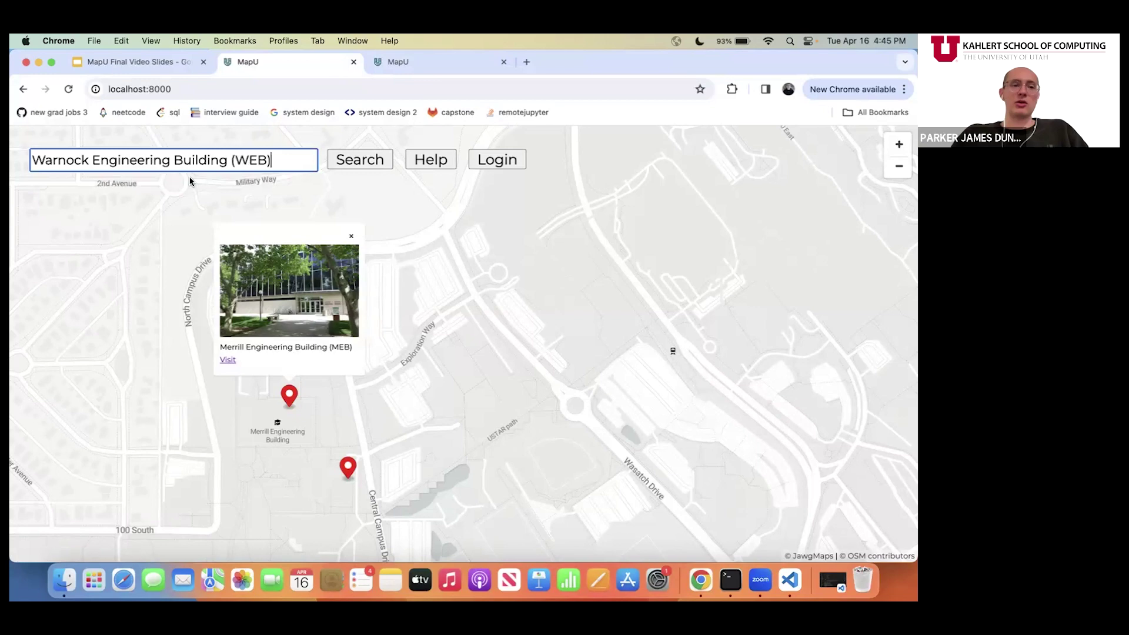
{"action": "left_click", "coordinate": [361, 165]}
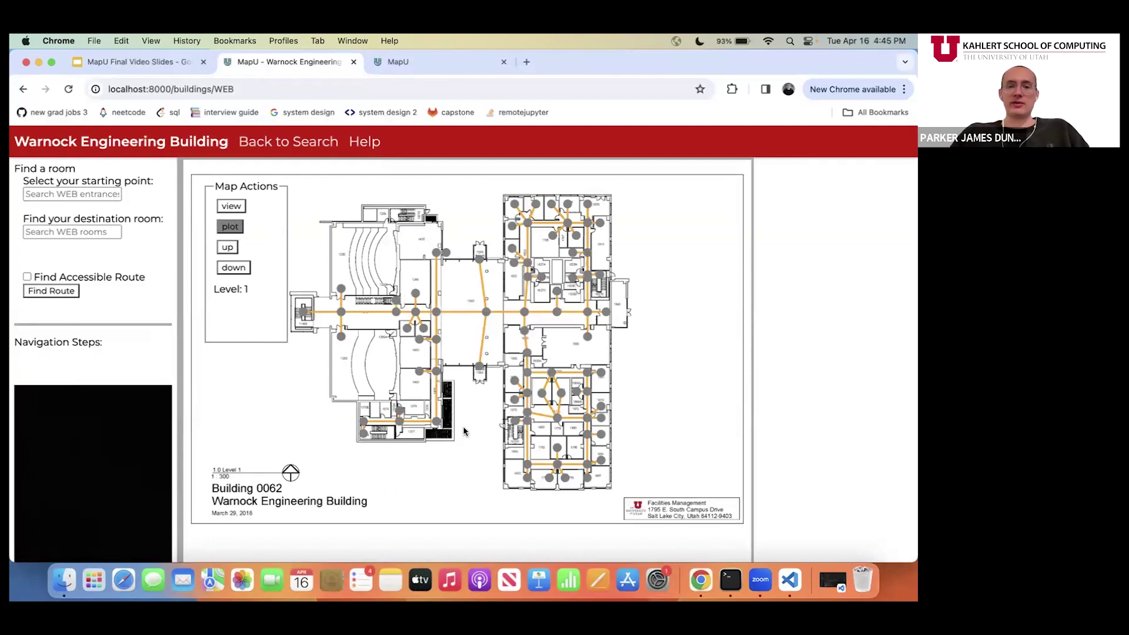
Step: Browse the Warnock Engineering Building floor plan across its levels and end on Level 2
{"action": "scroll", "coordinate": [471, 373], "scroll_direction": "up", "scroll_amount": 2}
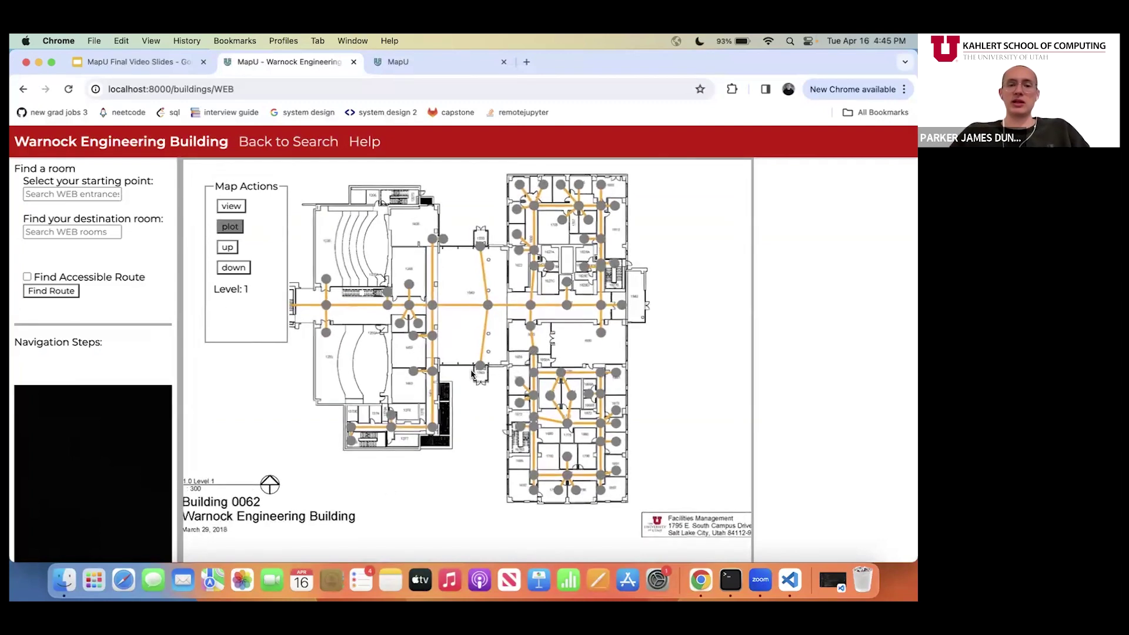
{"action": "scroll", "coordinate": [471, 373], "scroll_direction": "up", "scroll_amount": 6}
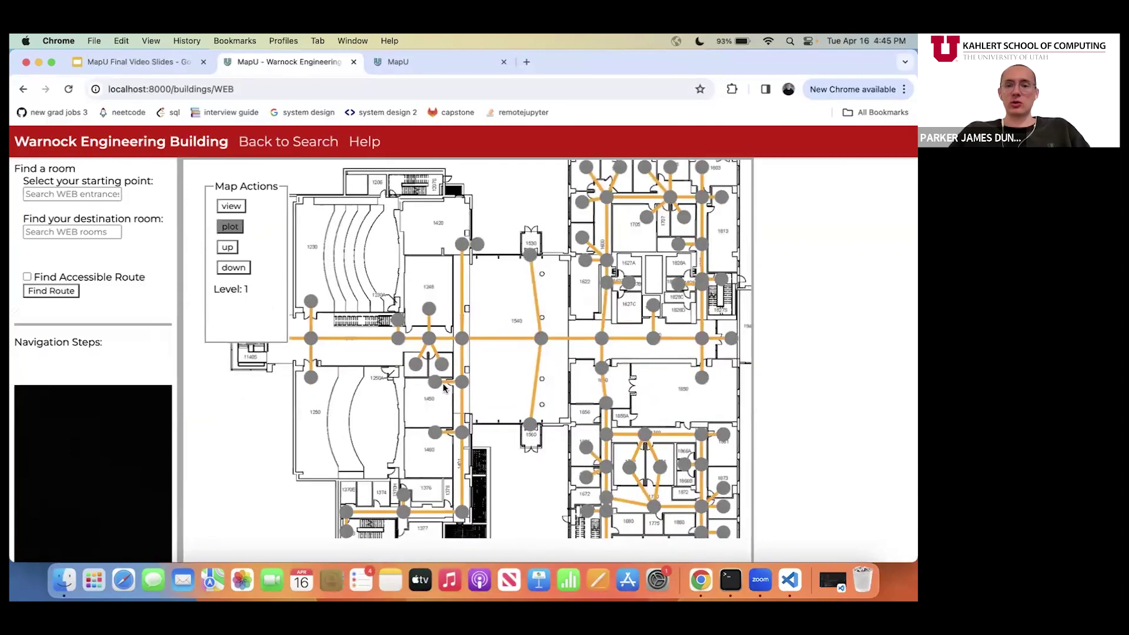
{"action": "scroll", "coordinate": [443, 383], "scroll_direction": "right", "scroll_amount": 4}
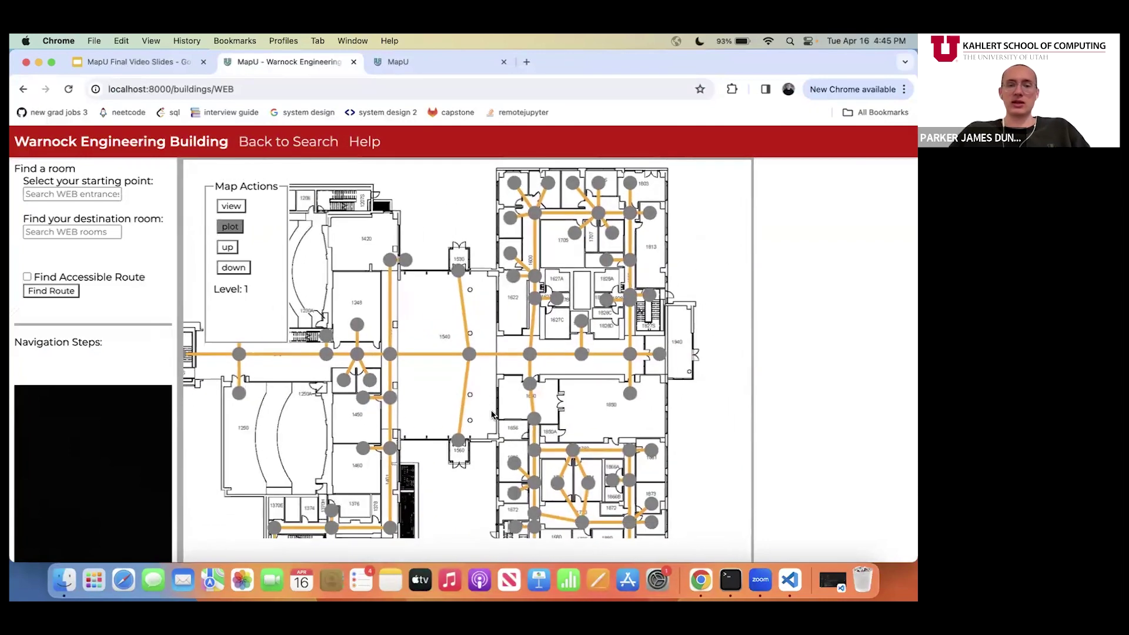
{"action": "left_click", "coordinate": [227, 247]}
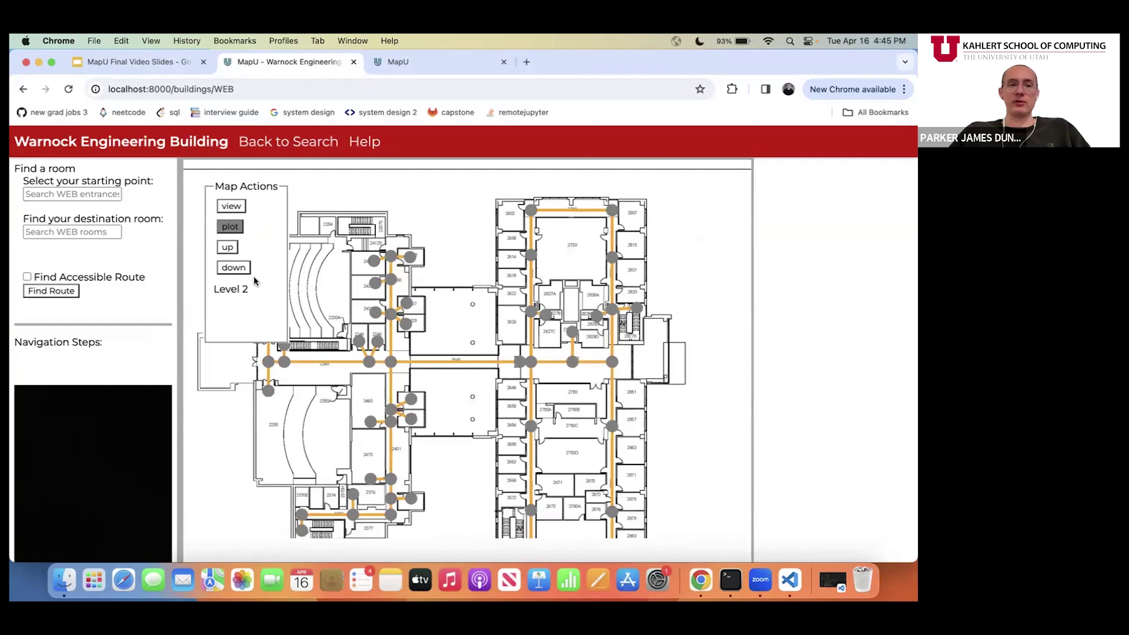
{"action": "left_click", "coordinate": [234, 267]}
{"action": "left_click", "coordinate": [233, 267]}
{"action": "left_click", "coordinate": [228, 248]}
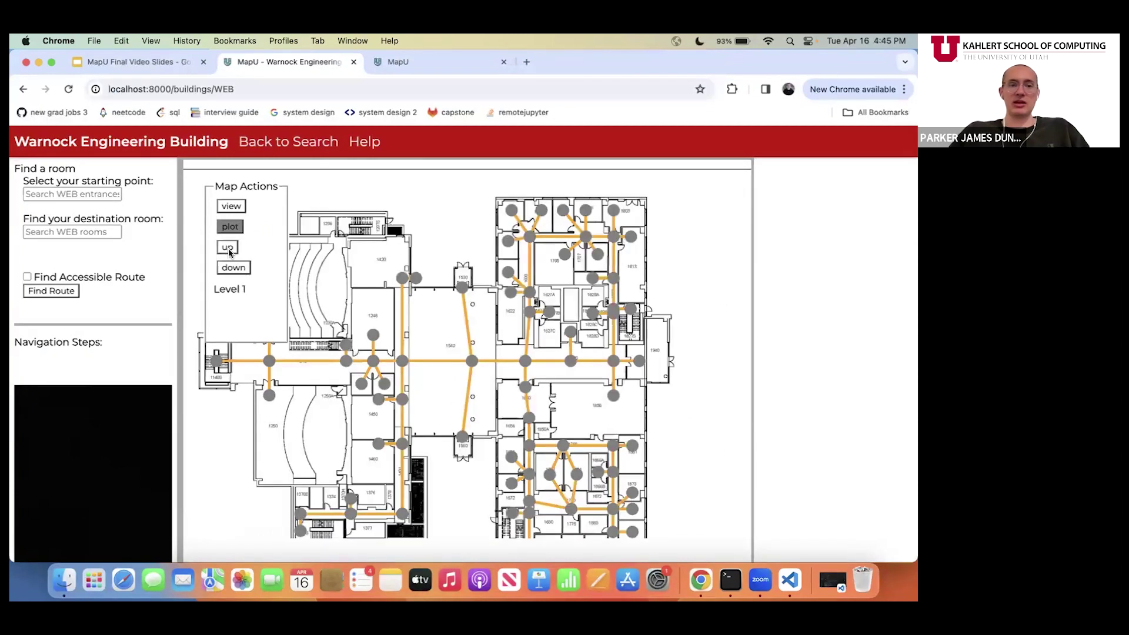
{"action": "left_click", "coordinate": [228, 248]}
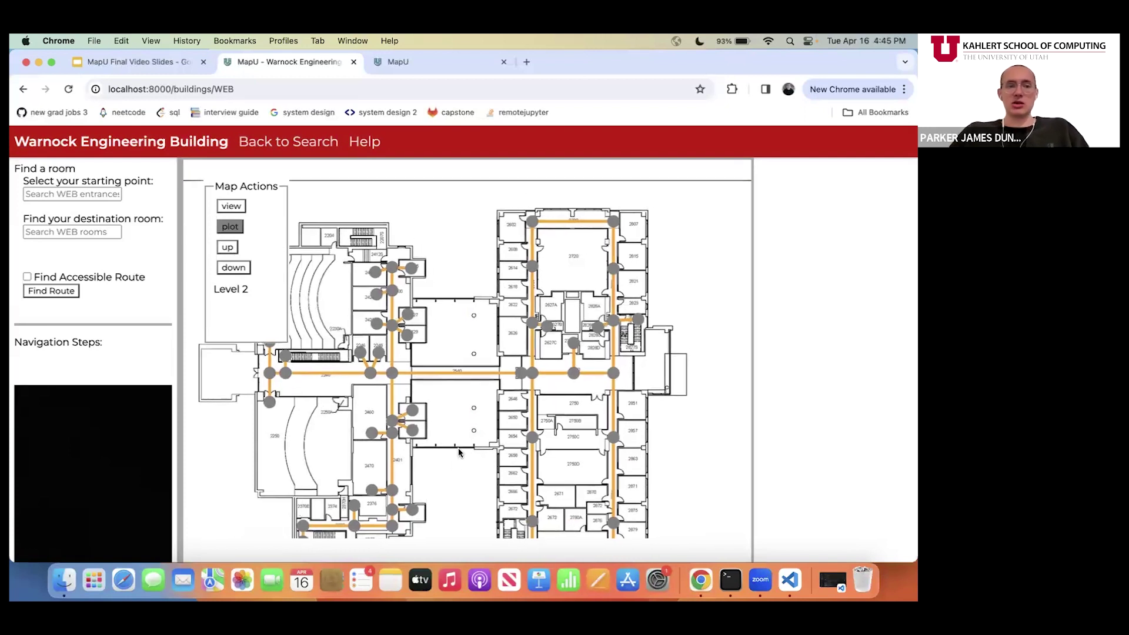
Step: Plot a route on the Level 2 floor plan from 2230 (Lecture Hall) to node 229
{"action": "scroll", "coordinate": [468, 438], "scroll_direction": "up", "scroll_amount": 2}
{"action": "left_click_drag", "start_coordinate": [462, 464], "coordinate": [495, 467]}
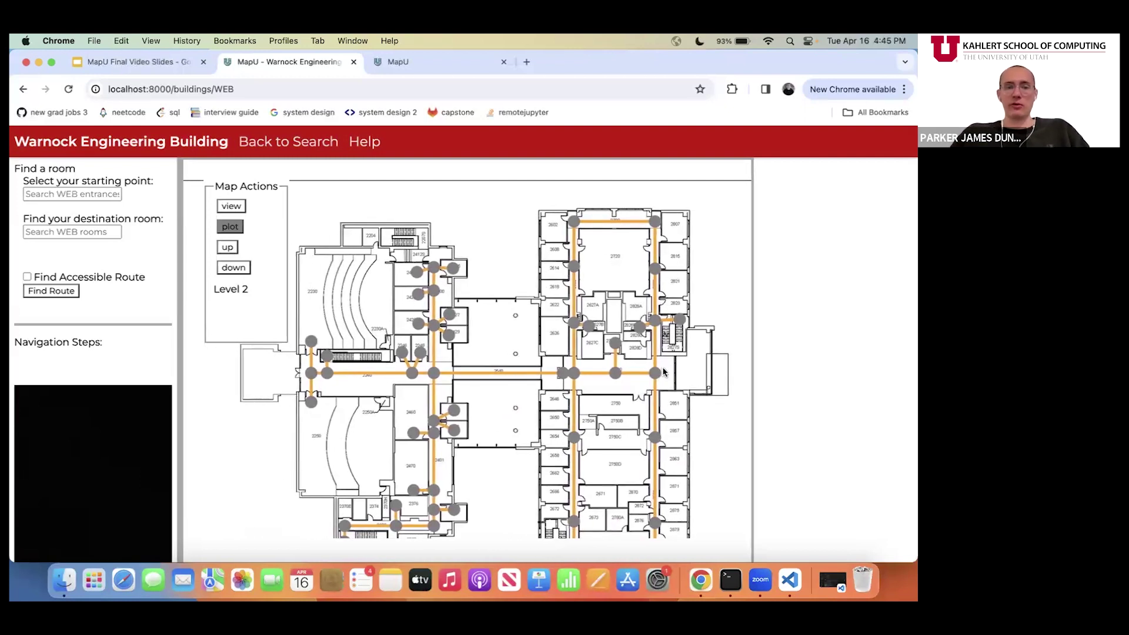
{"action": "left_click", "coordinate": [615, 344]}
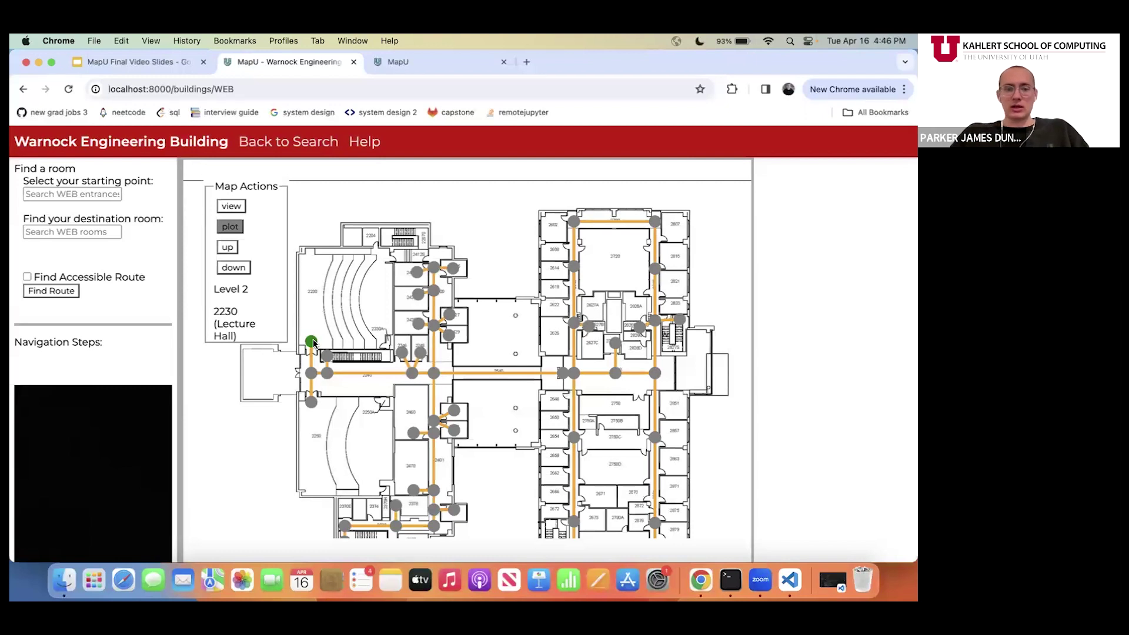
{"action": "mouse_move", "coordinate": [414, 434]}
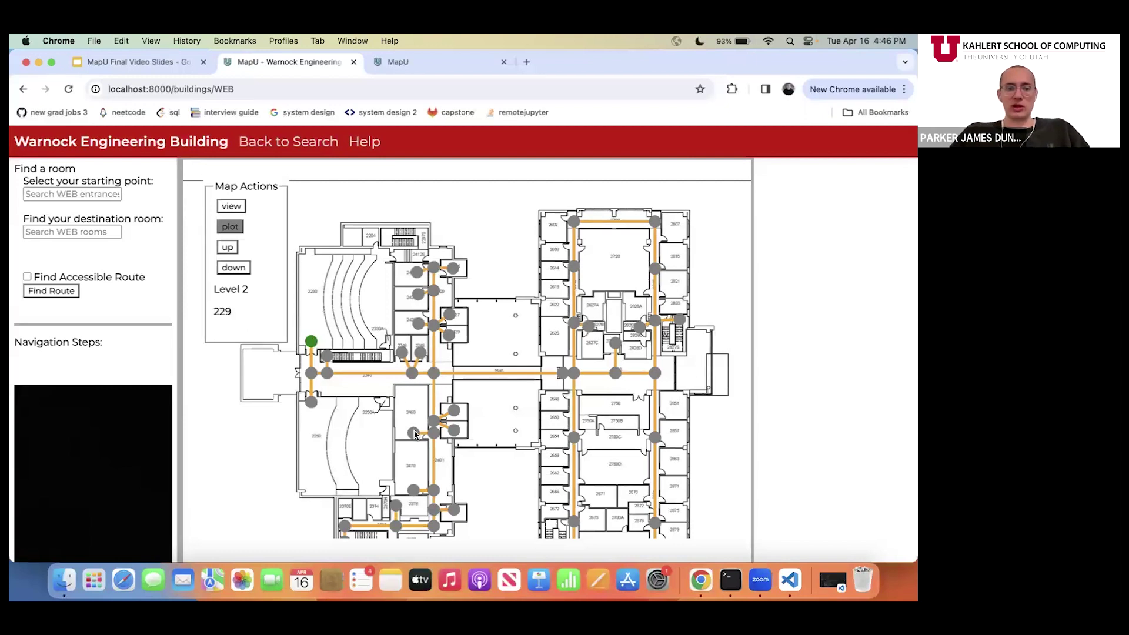
{"action": "left_click", "coordinate": [414, 433]}
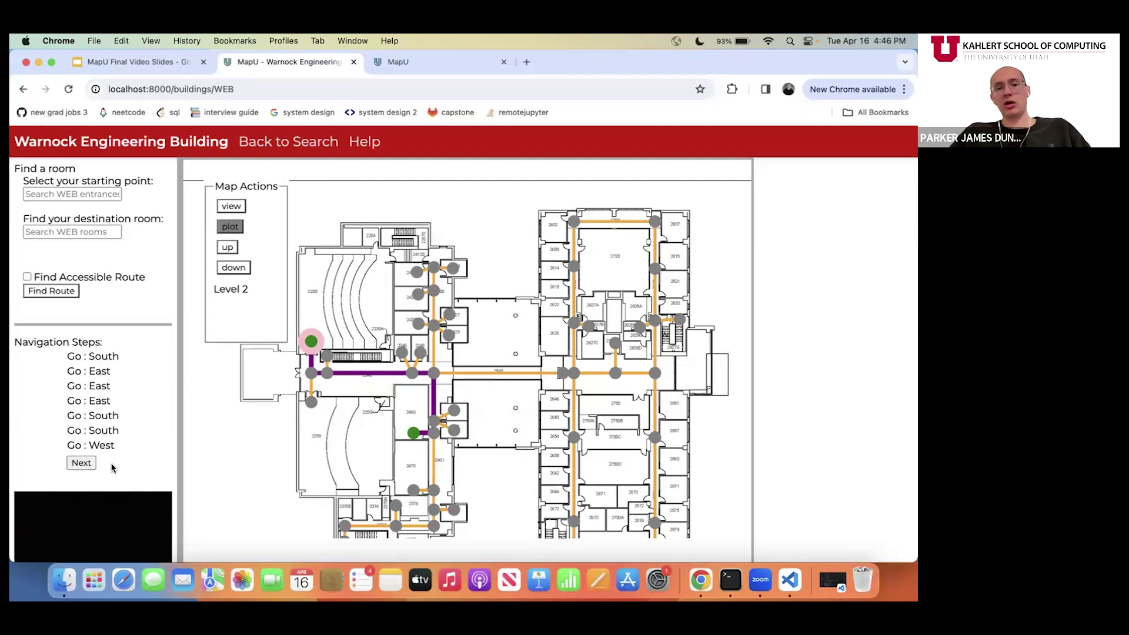
Step: Advance through the first five navigation steps of the plotted Level 2 route
{"action": "left_click", "coordinate": [81, 462]}
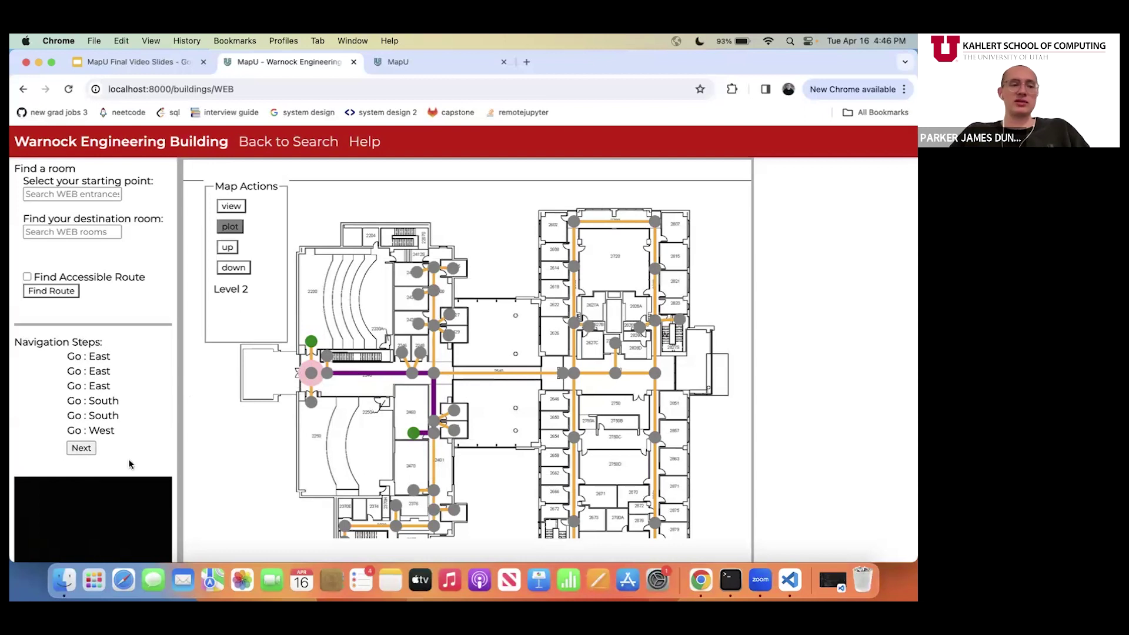
{"action": "left_click", "coordinate": [83, 450]}
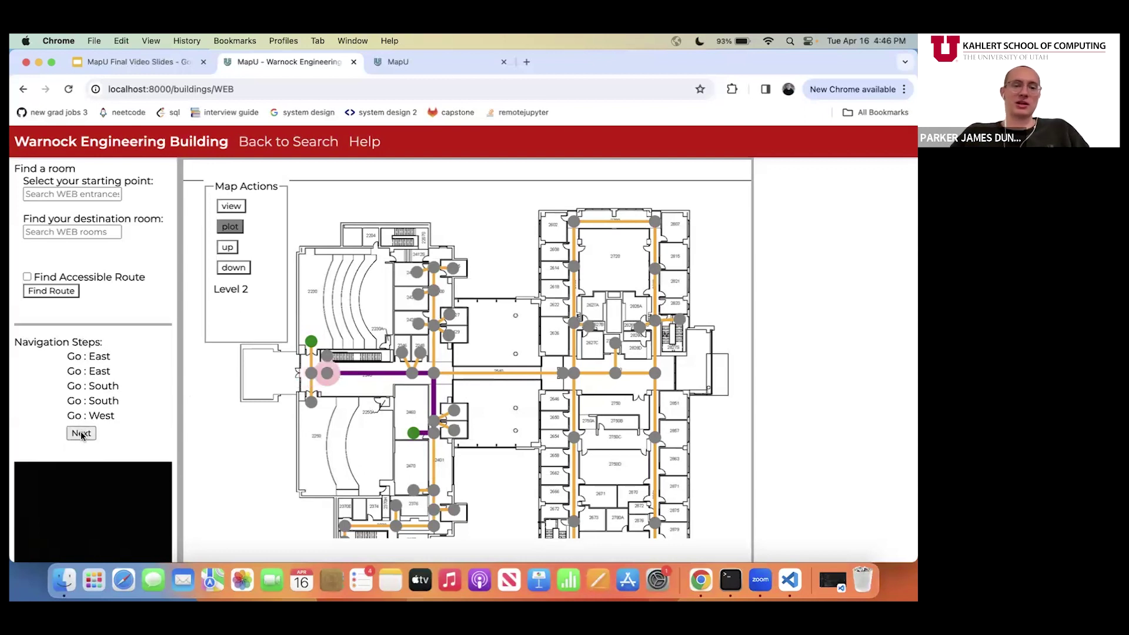
{"action": "left_click", "coordinate": [82, 434]}
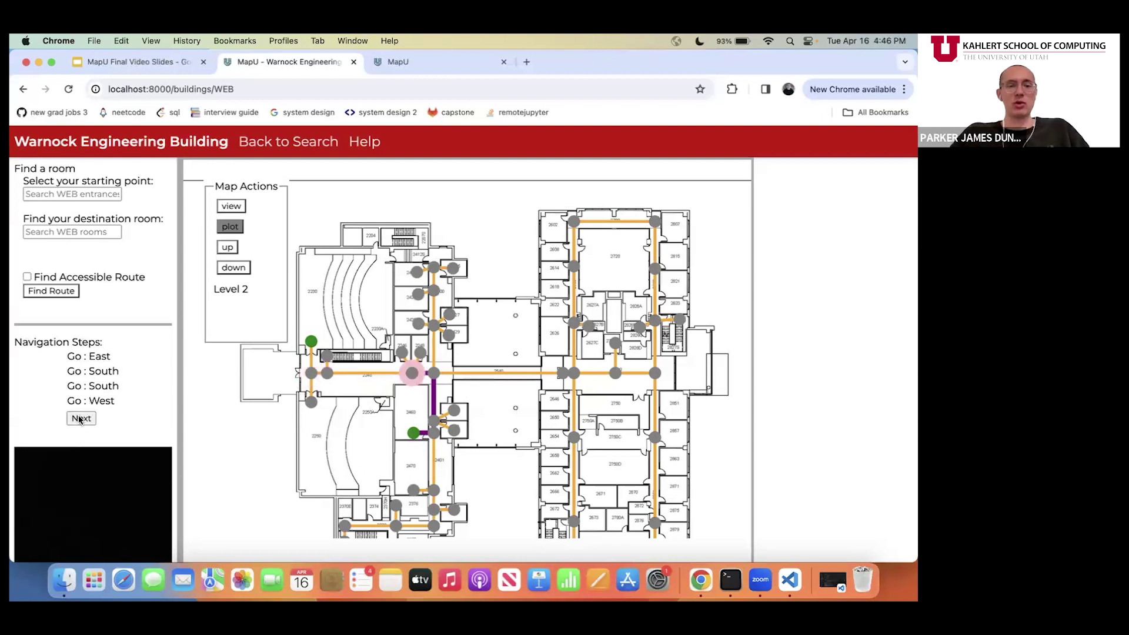
{"action": "left_click", "coordinate": [81, 420]}
{"action": "left_click", "coordinate": [81, 405]}
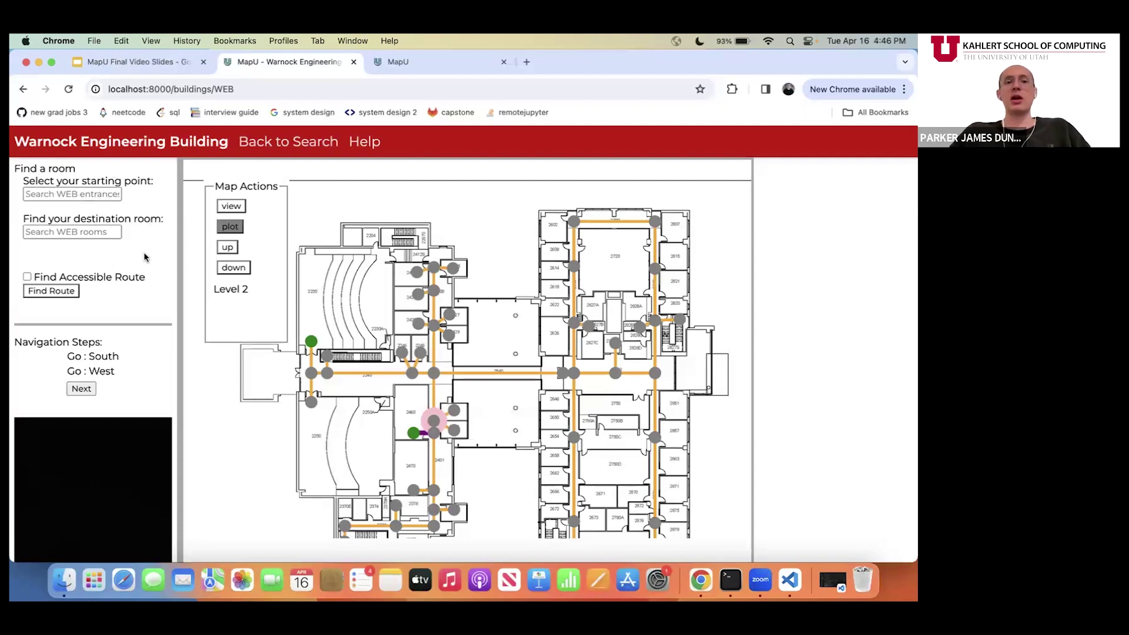
Step: Set the starting point of the room search to East Main Entrance
{"action": "left_click", "coordinate": [67, 195]}
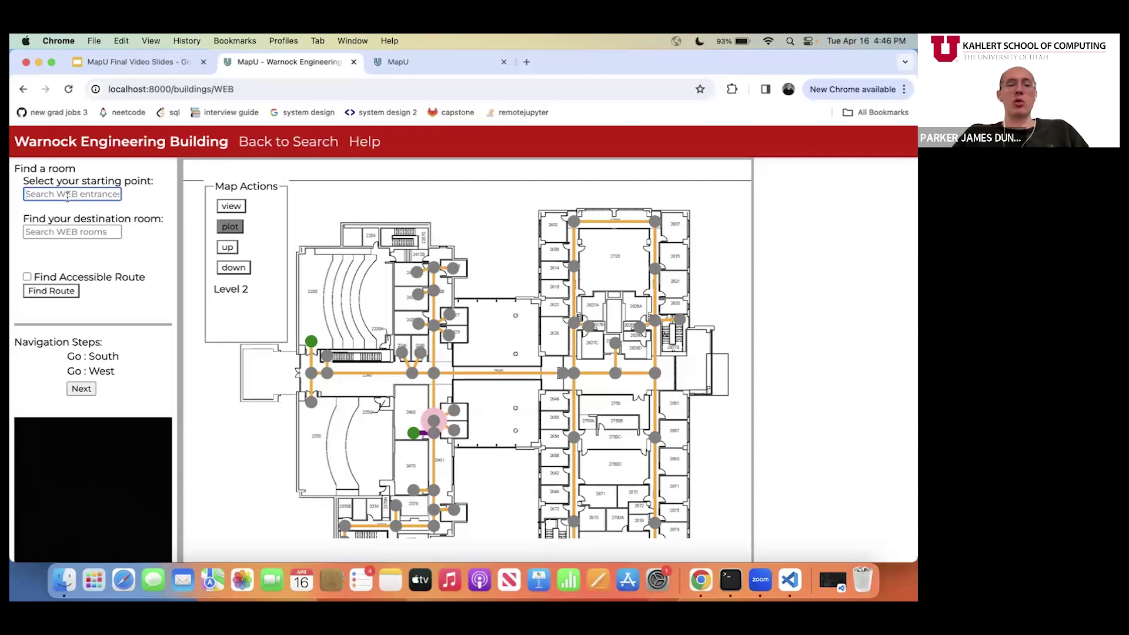
{"action": "left_click", "coordinate": [68, 194]}
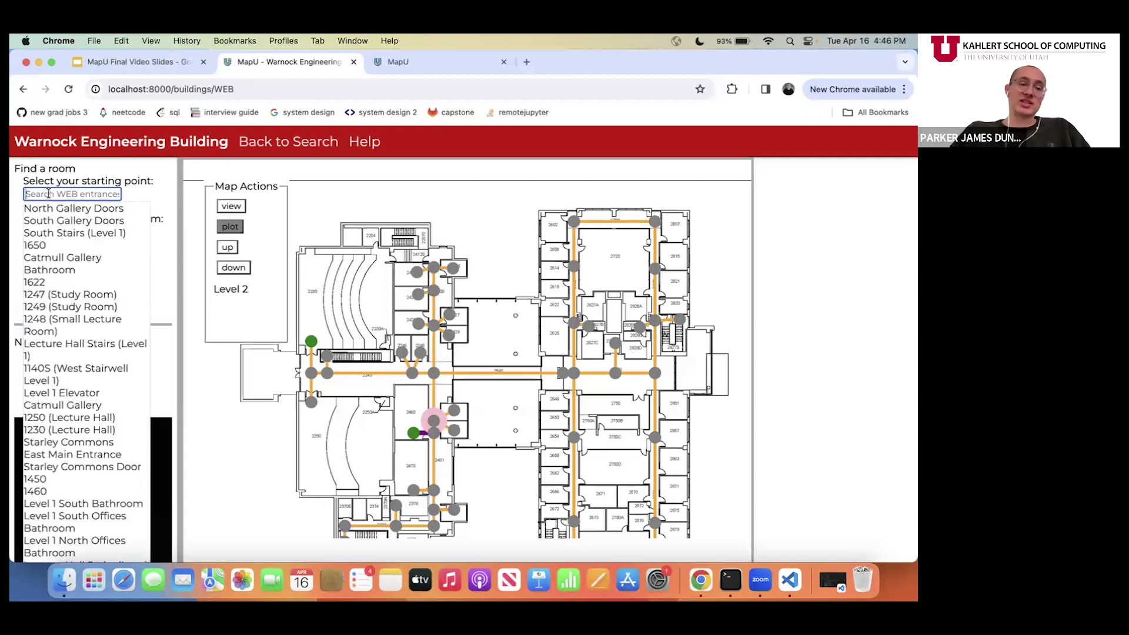
{"action": "type", "text": "east"}
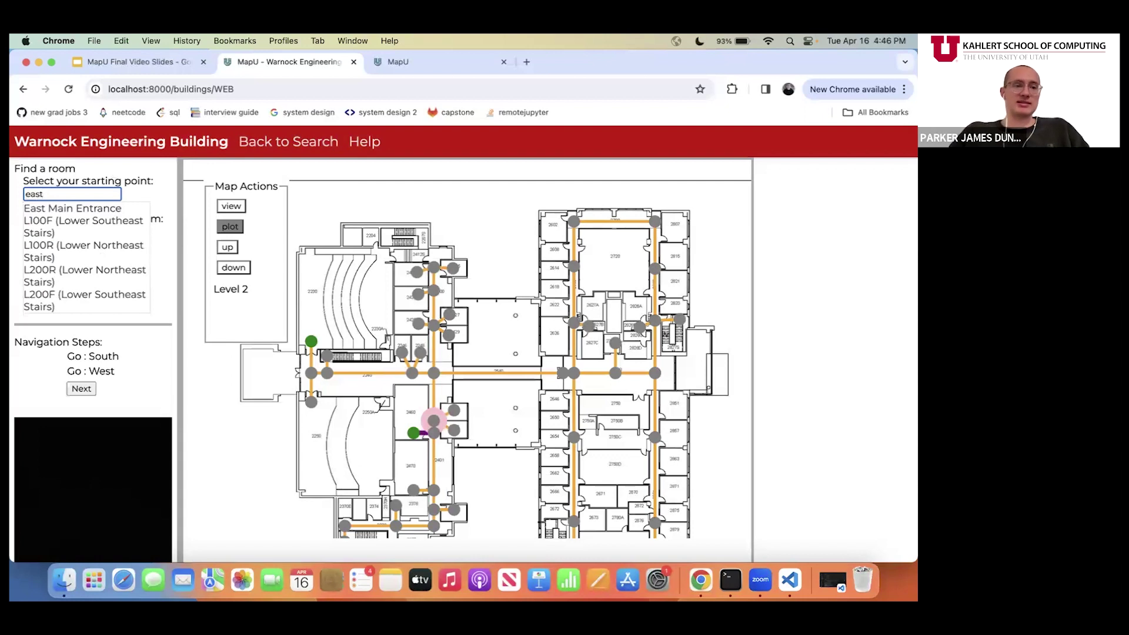
{"action": "left_click", "coordinate": [54, 209]}
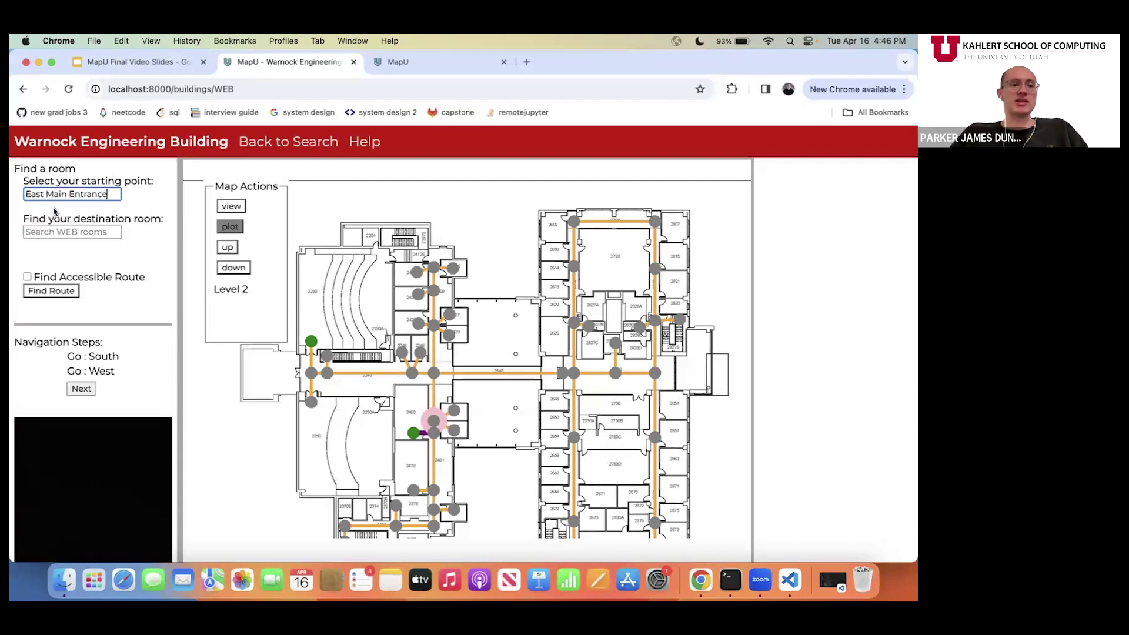
Step: Set the destination room to L224 (CADE Lab), find the route and check its starting node on the map
{"action": "left_click", "coordinate": [70, 234]}
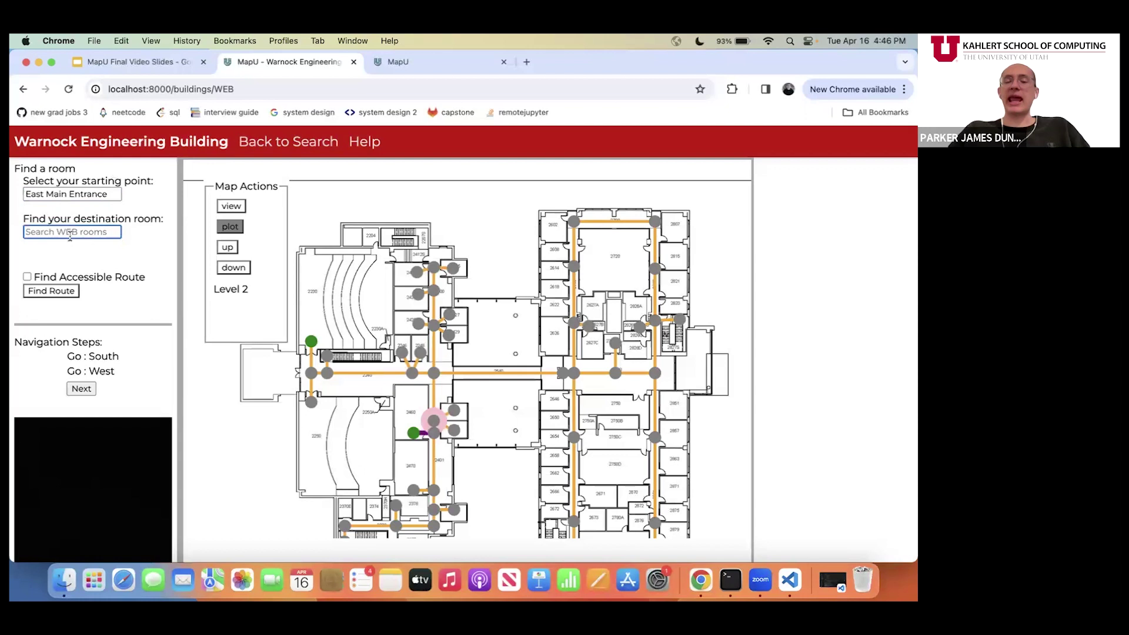
{"action": "type", "text": "l"}
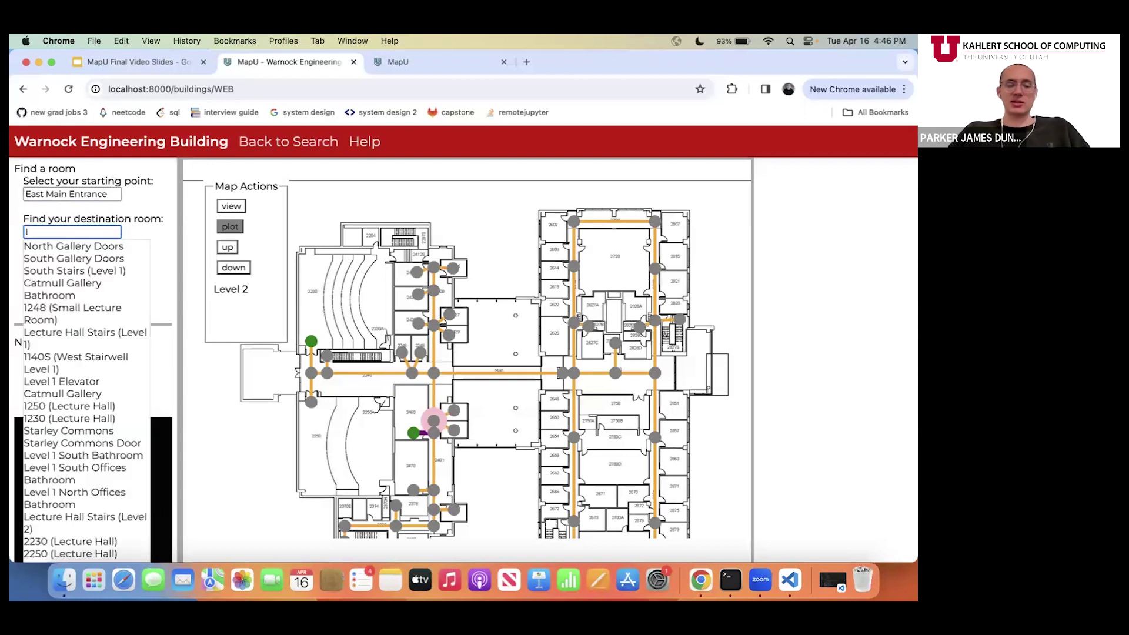
{"action": "type", "text": "224"}
{"action": "left_click", "coordinate": [78, 247]}
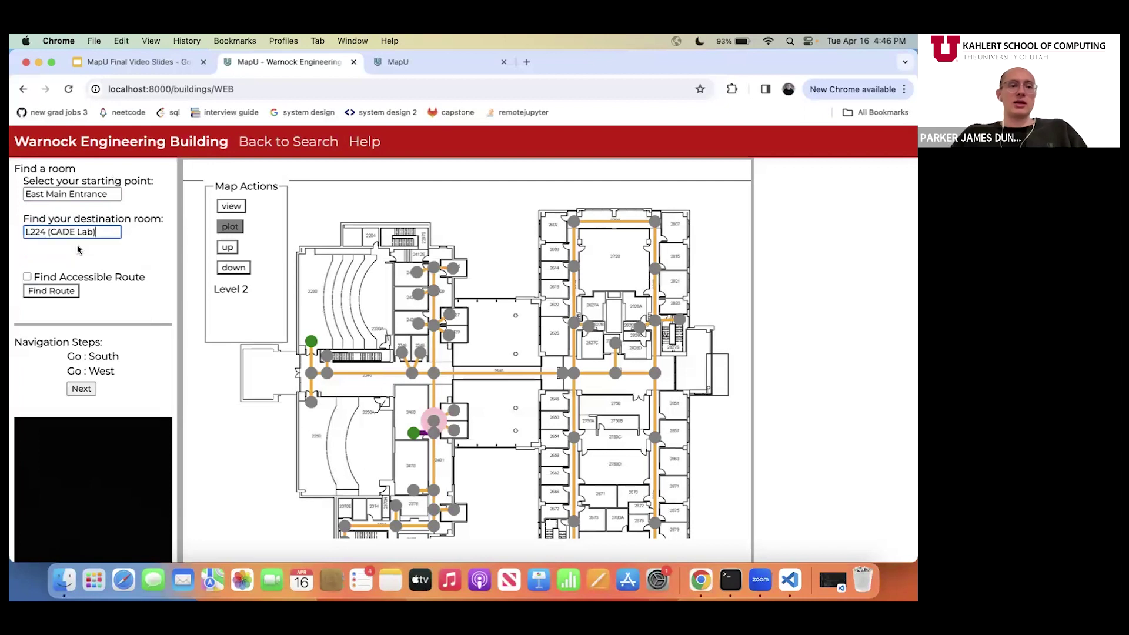
{"action": "left_click", "coordinate": [56, 290]}
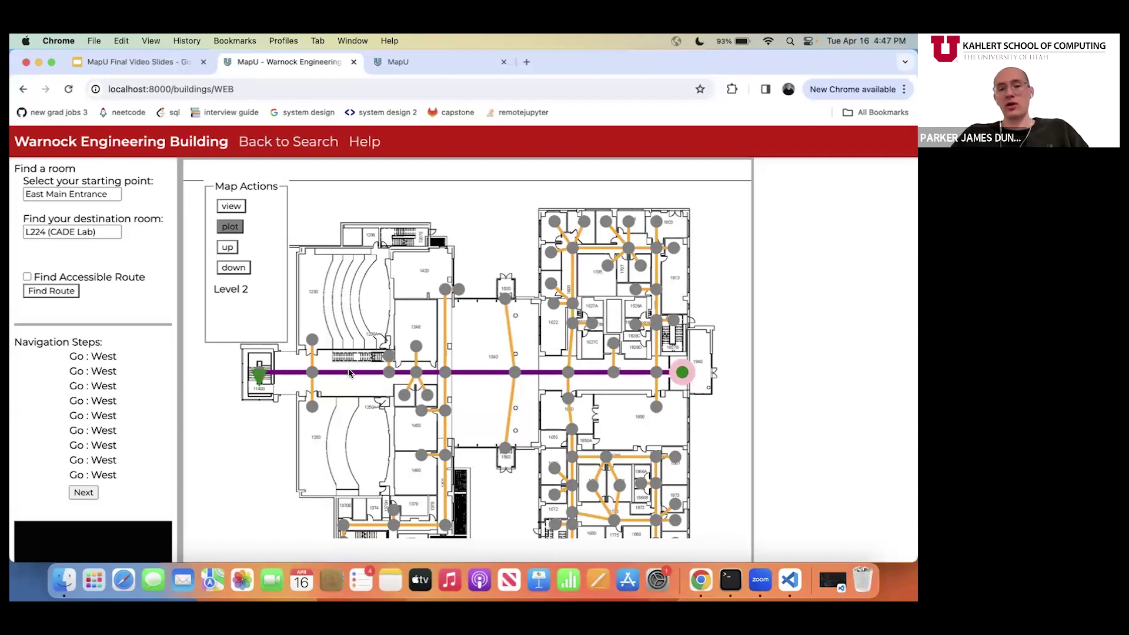
{"action": "left_click", "coordinate": [681, 373]}
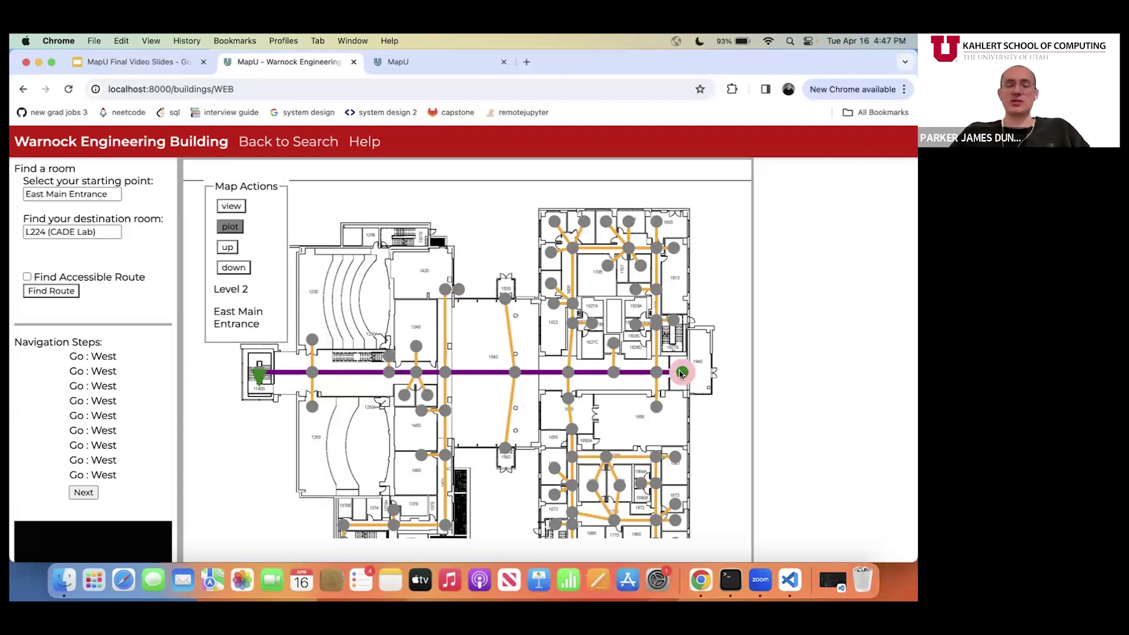
Step: Check the stairs node at the west end of the plotted route on the Warnock Level 1 floor plan
{"action": "left_click", "coordinate": [262, 374]}
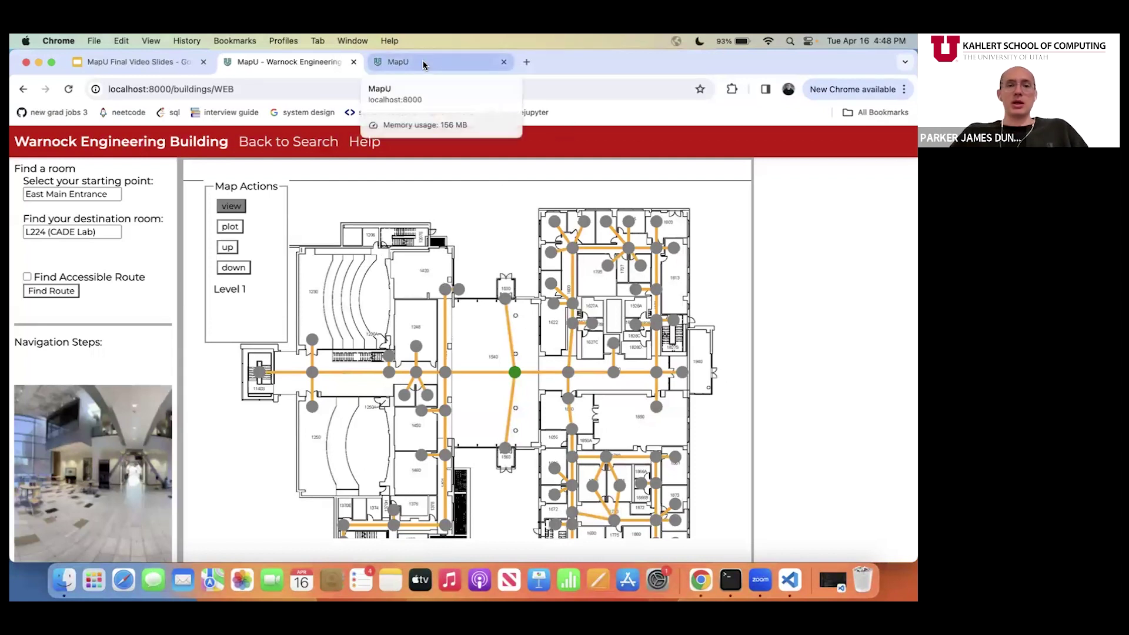
Step: Return to the campus building search, then log out of the account and log back in
{"action": "left_click", "coordinate": [286, 145]}
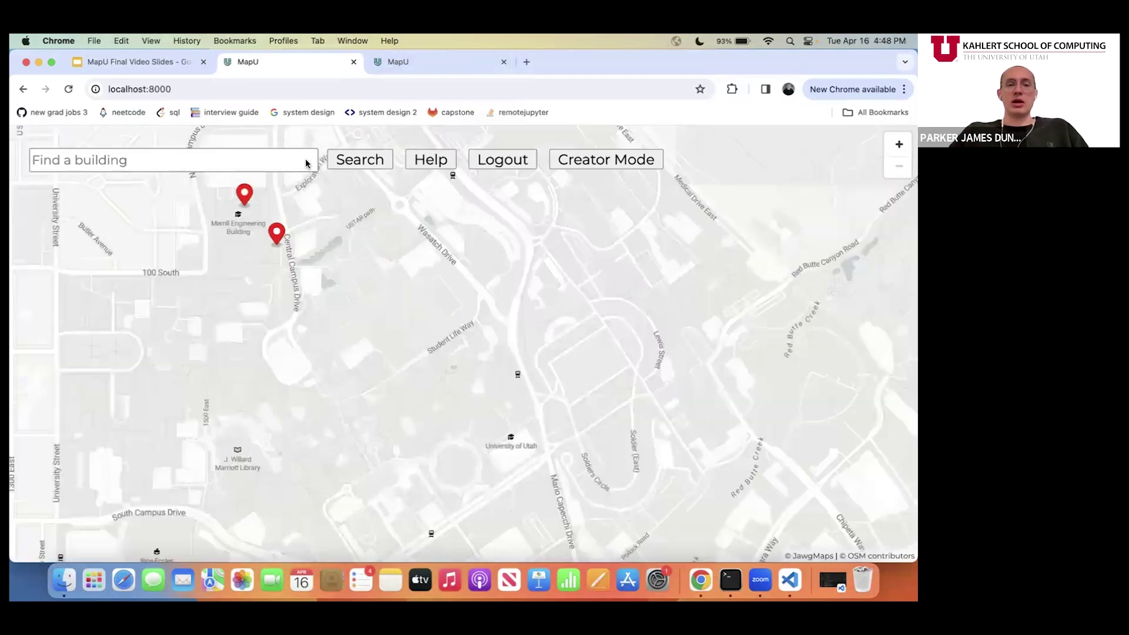
{"action": "left_click", "coordinate": [504, 165]}
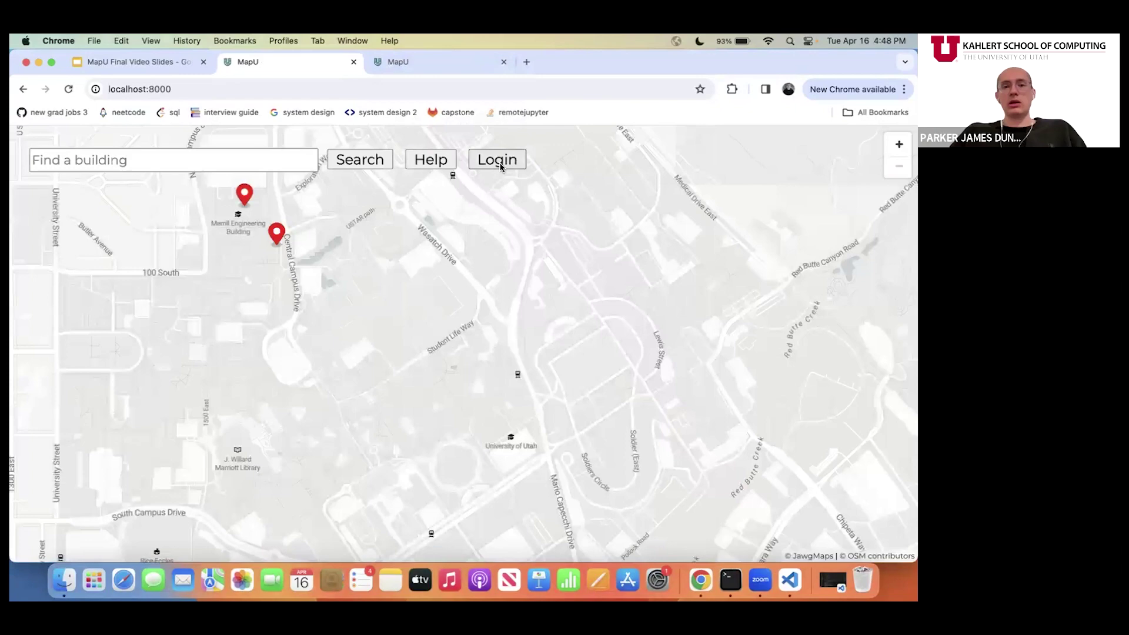
{"action": "left_click", "coordinate": [500, 167]}
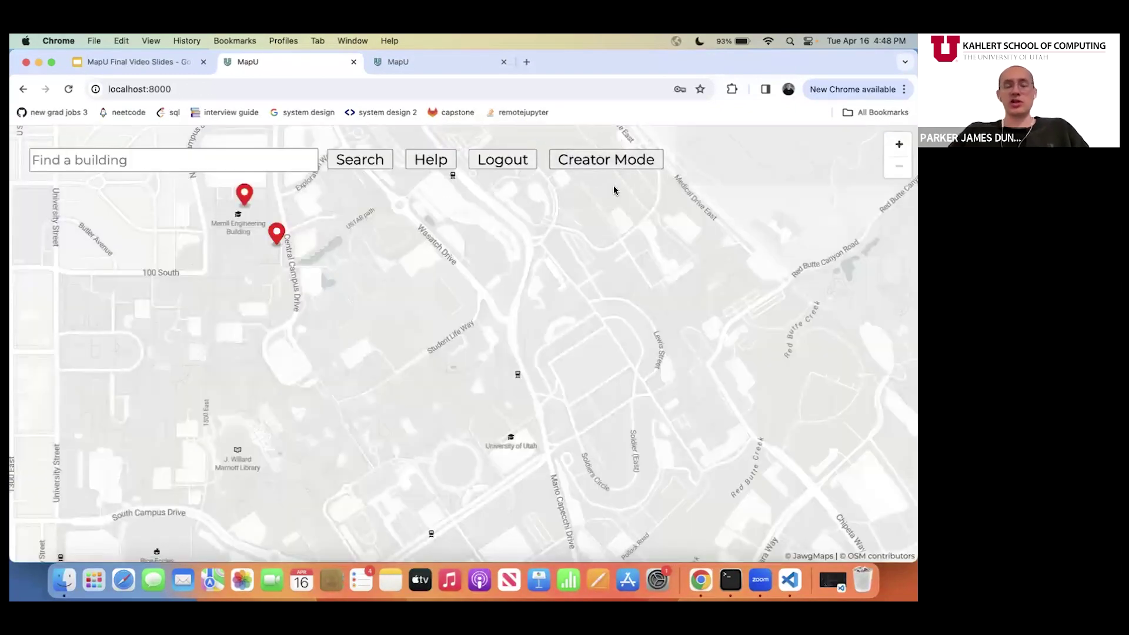
Step: Open Creator Mode for Level 1 of the Merrill Engineering Building and add four nodes to the floor plan
{"action": "left_click", "coordinate": [595, 160]}
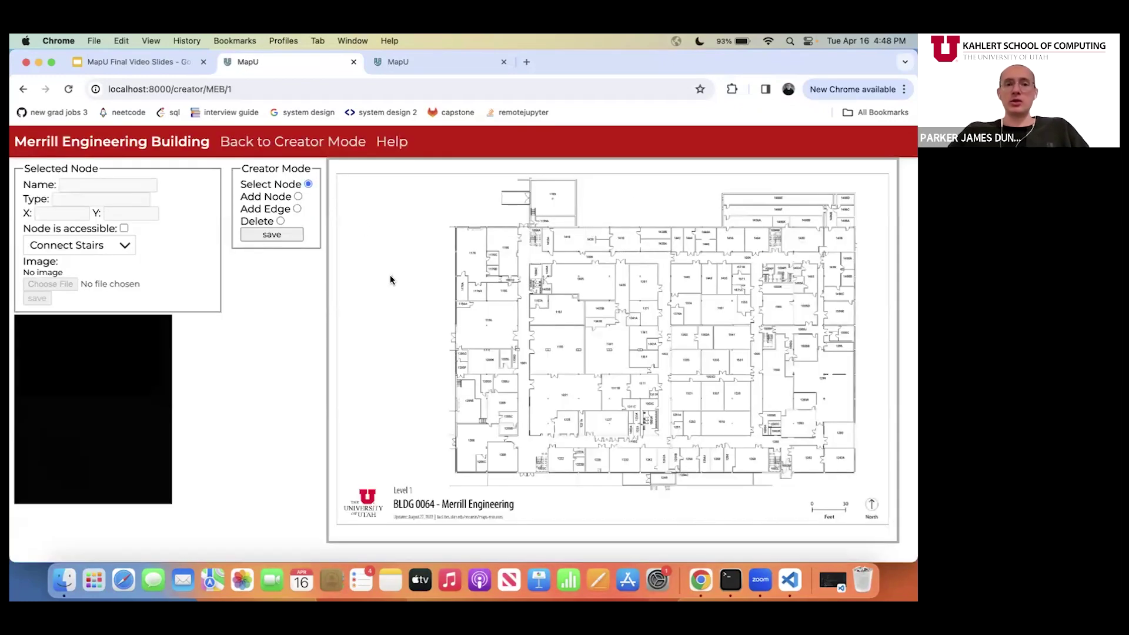
{"action": "left_click", "coordinate": [298, 196]}
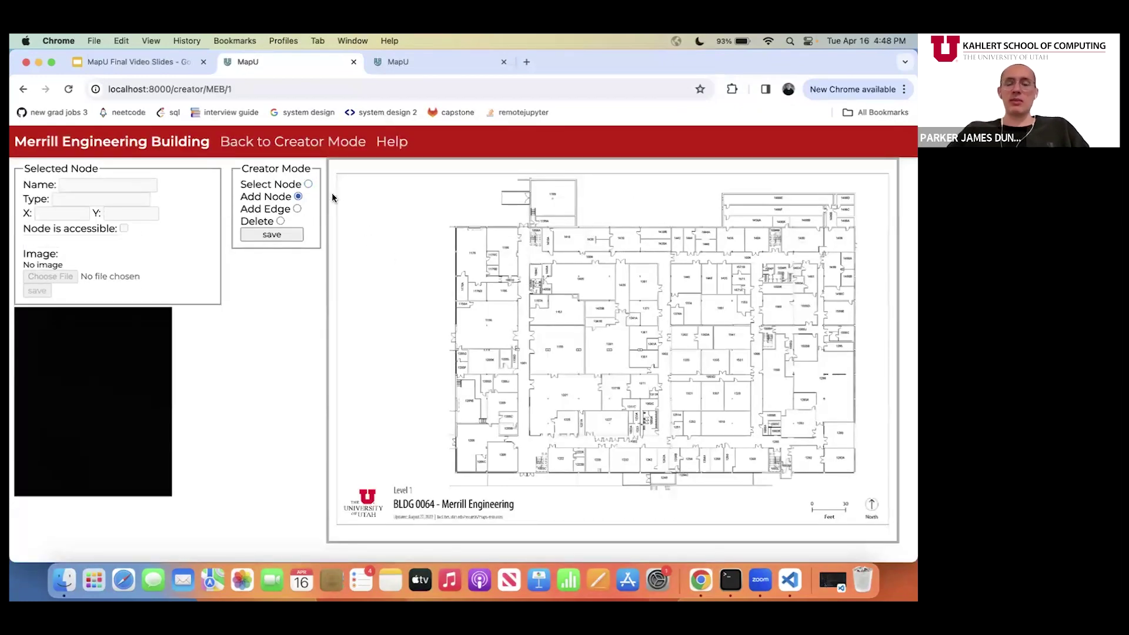
{"action": "left_click", "coordinate": [523, 288]}
{"action": "left_click", "coordinate": [567, 360]}
{"action": "left_click", "coordinate": [476, 367]}
{"action": "left_click", "coordinate": [653, 308]}
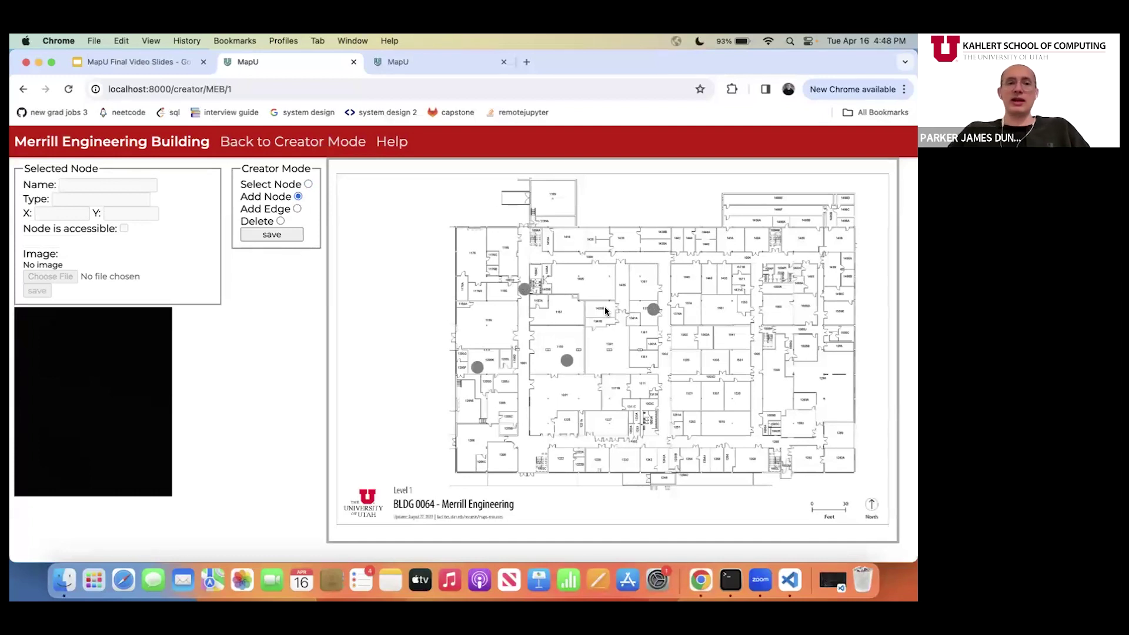
Step: Add edges linking the corridor node beside room 1166 to the nodes in rooms 1205K and 1155
{"action": "left_click", "coordinate": [298, 209]}
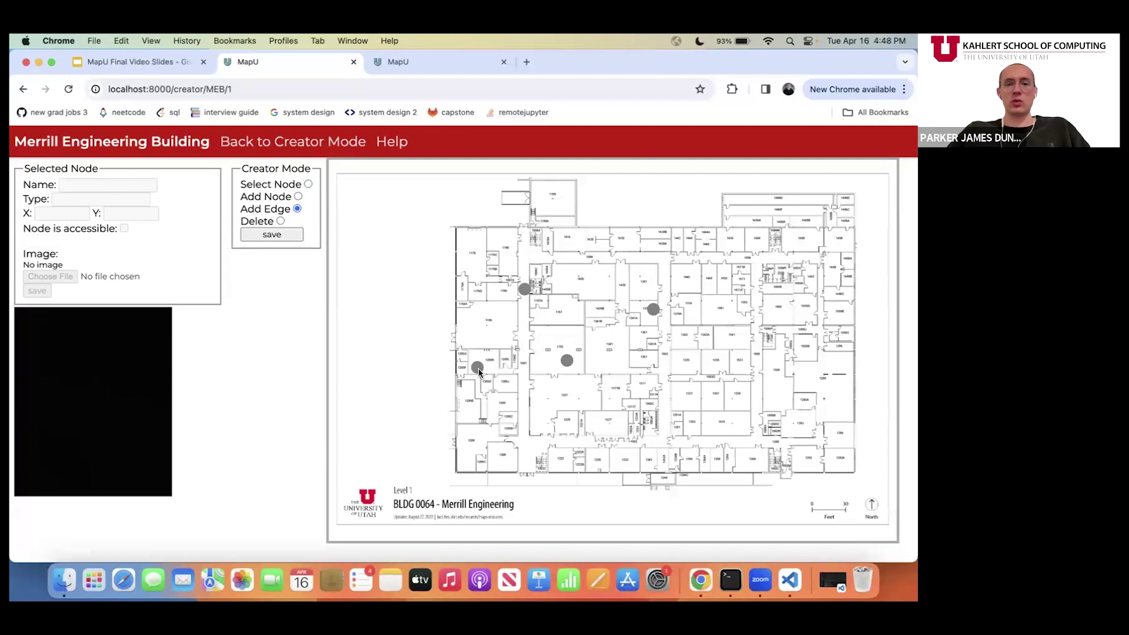
{"action": "left_click", "coordinate": [477, 368]}
{"action": "left_click", "coordinate": [524, 290]}
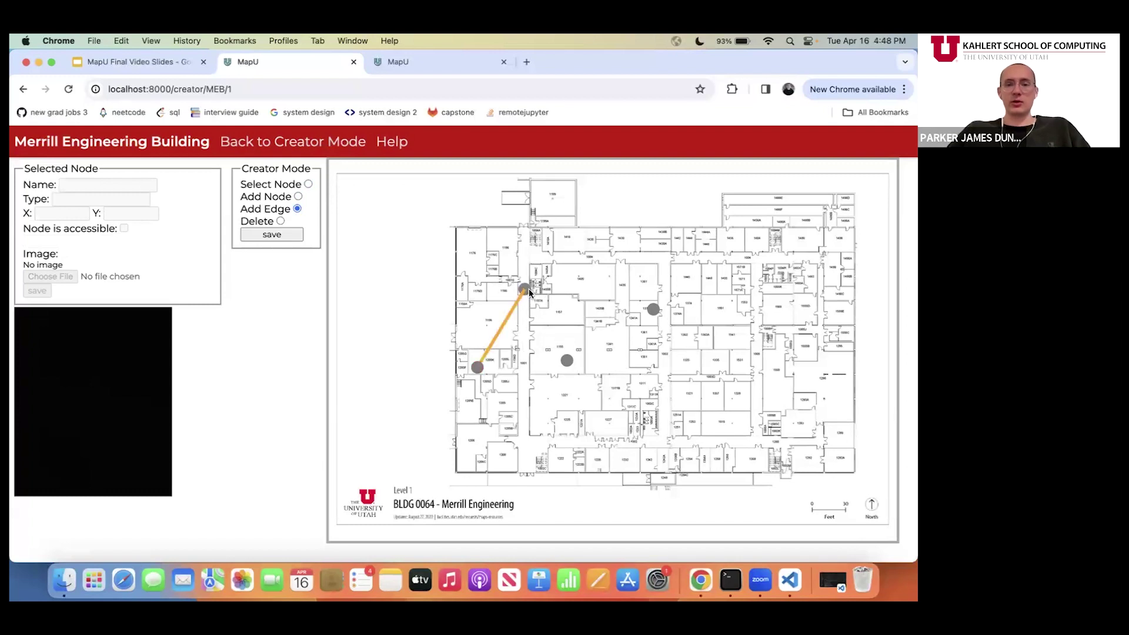
{"action": "left_click", "coordinate": [527, 286]}
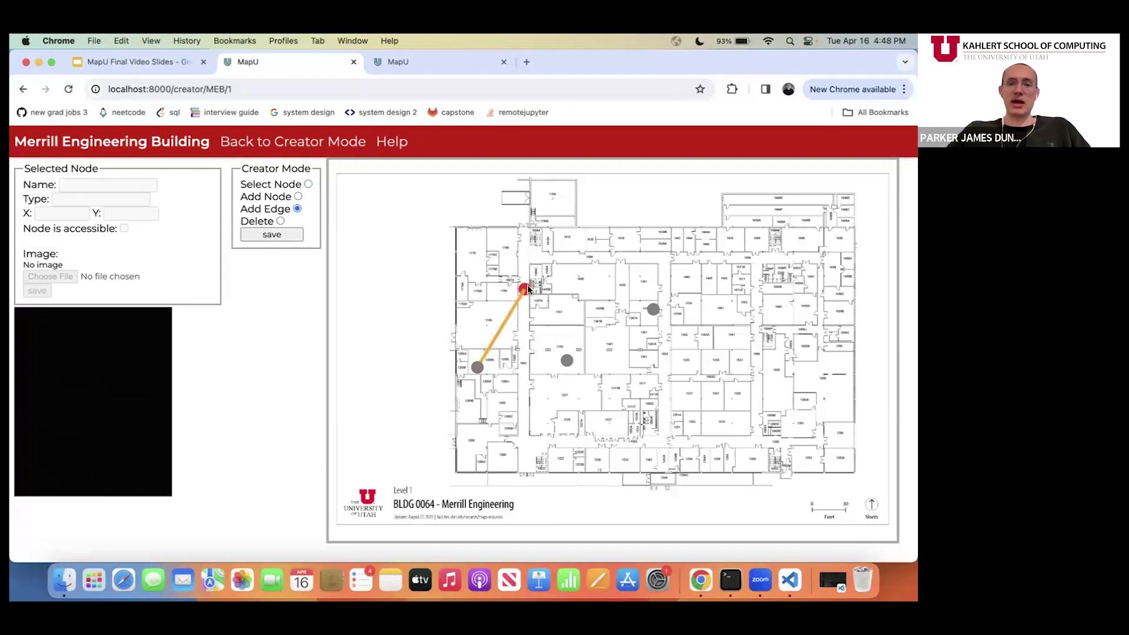
{"action": "left_click", "coordinate": [566, 361]}
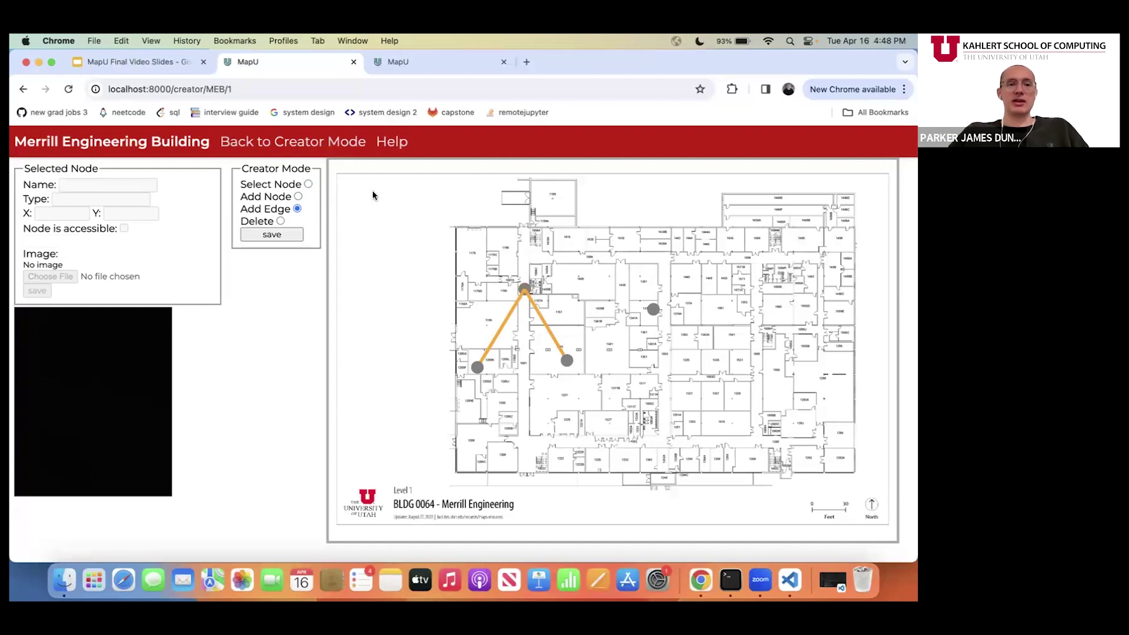
Step: Rename the node in room 1155 as 1155
{"action": "left_click", "coordinate": [308, 184]}
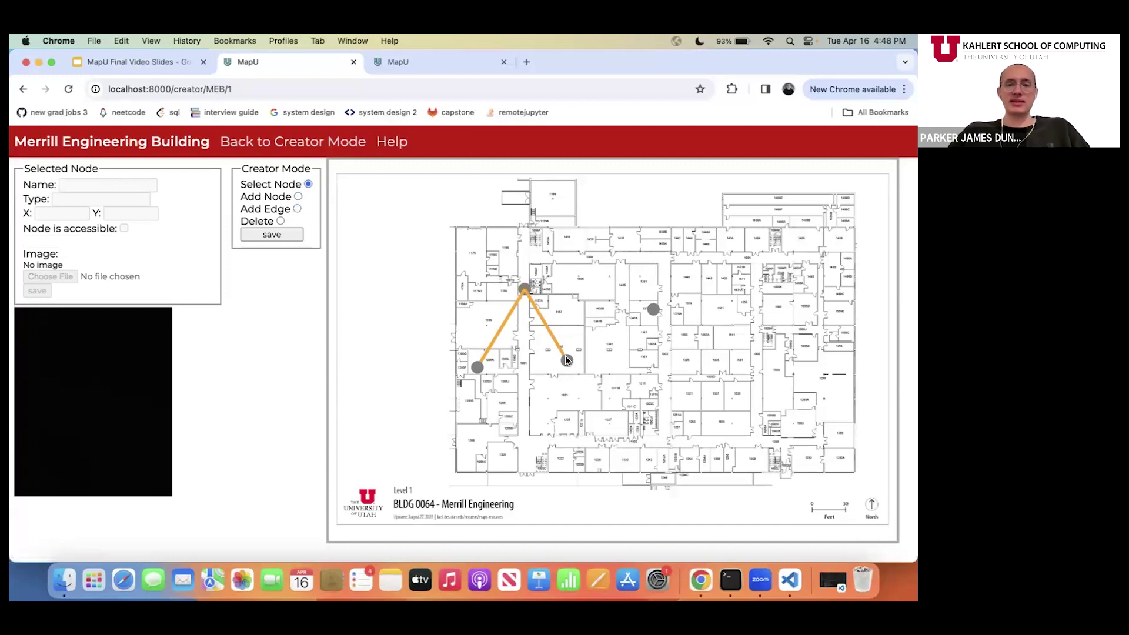
{"action": "left_click", "coordinate": [566, 358]}
{"action": "left_click", "coordinate": [80, 187]}
{"action": "key", "text": "BackSpace"}
{"action": "key", "text": "BackSpace"}
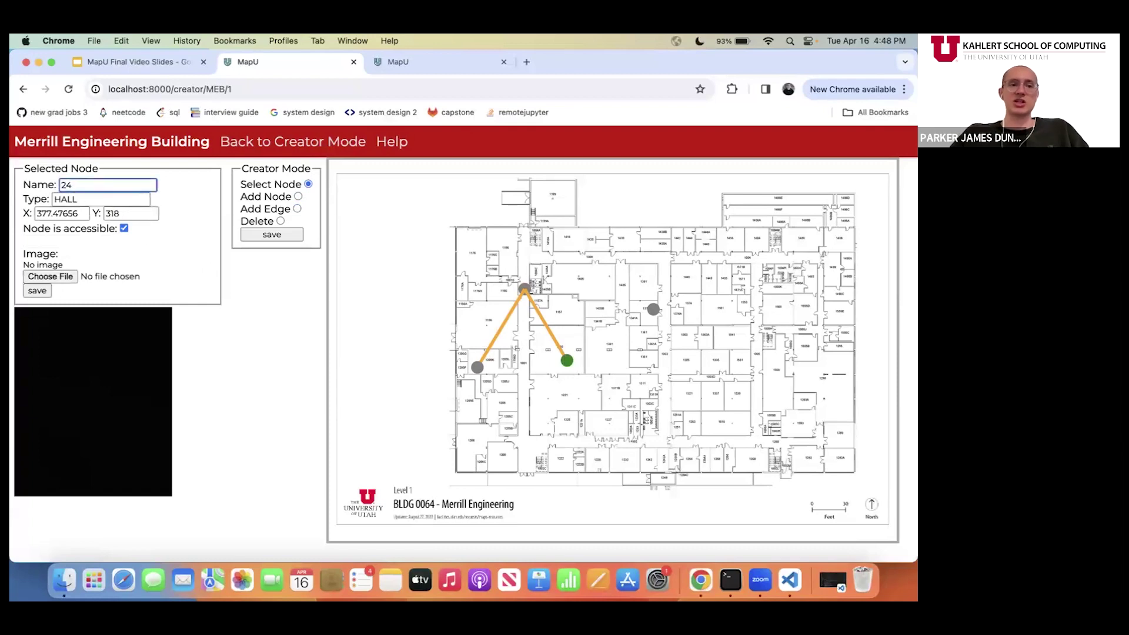
{"action": "type", "text": "Room"}
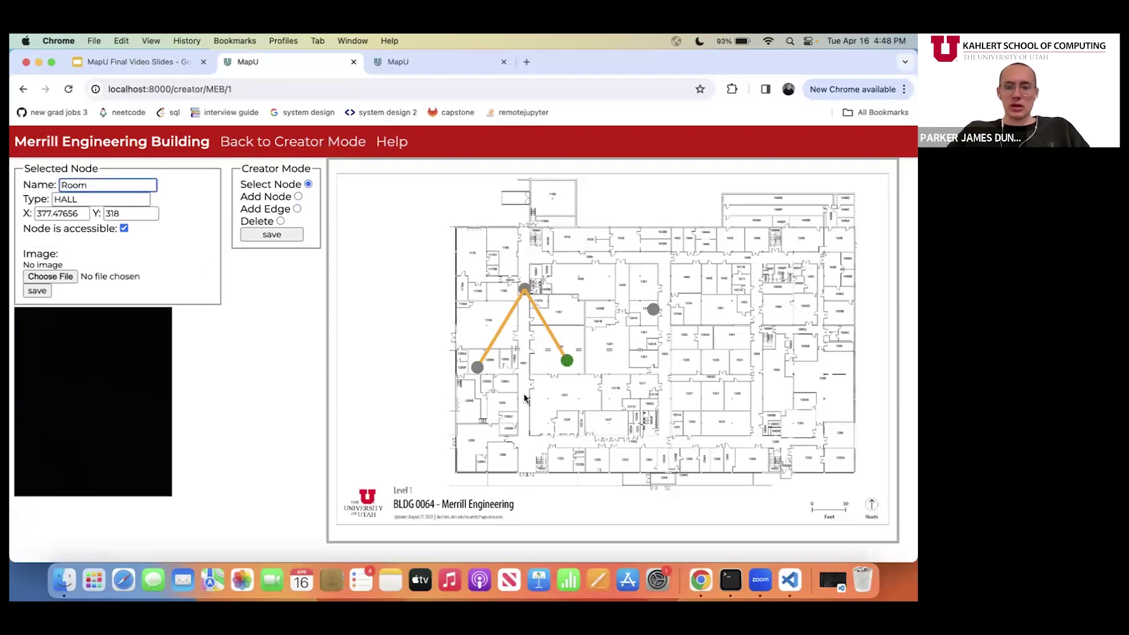
{"action": "scroll", "coordinate": [533, 395], "scroll_direction": "up", "scroll_amount": 2}
{"action": "scroll", "coordinate": [533, 396], "scroll_direction": "up", "scroll_amount": 3}
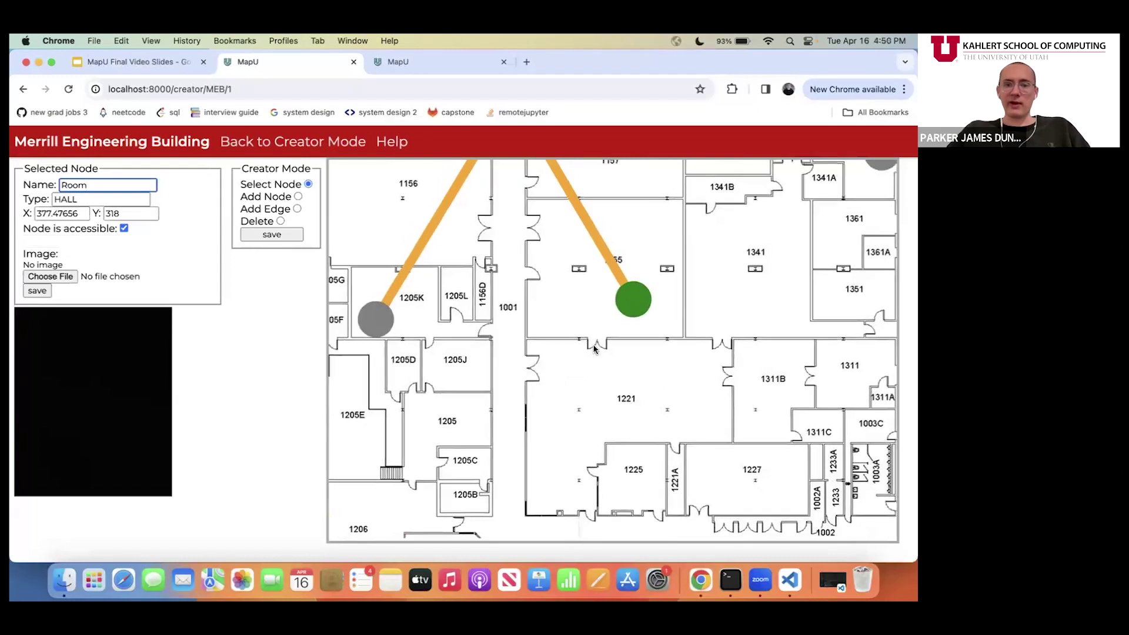
{"action": "type", "text": "11"}
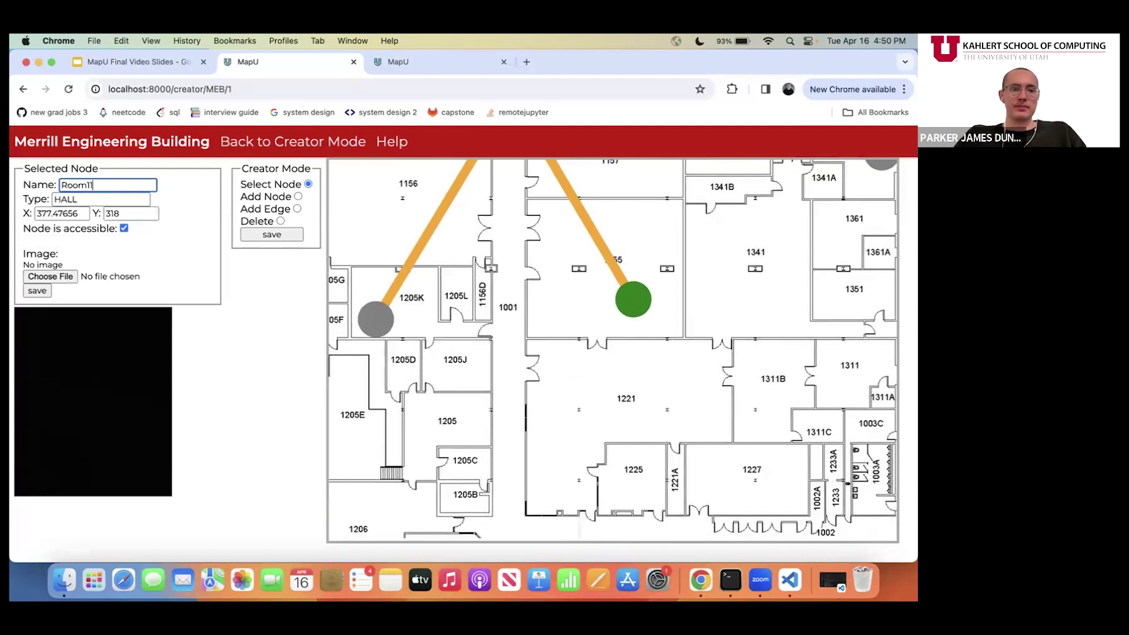
{"action": "key", "text": "Left"}
{"action": "key", "text": "Left"}
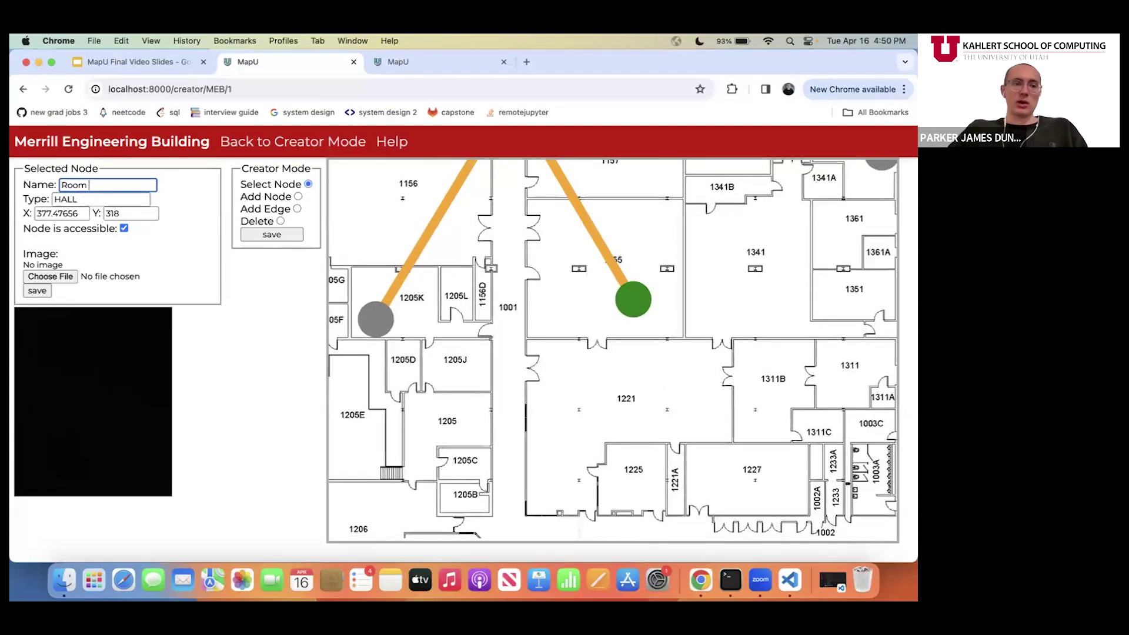
{"action": "key", "text": "BackSpace"}
{"action": "key", "text": "BackSpace"}
{"action": "key", "text": "BackSpace"}
{"action": "key", "text": "BackSpace"}
{"action": "key", "text": "BackSpace"}
{"action": "type", "text": "1155"}
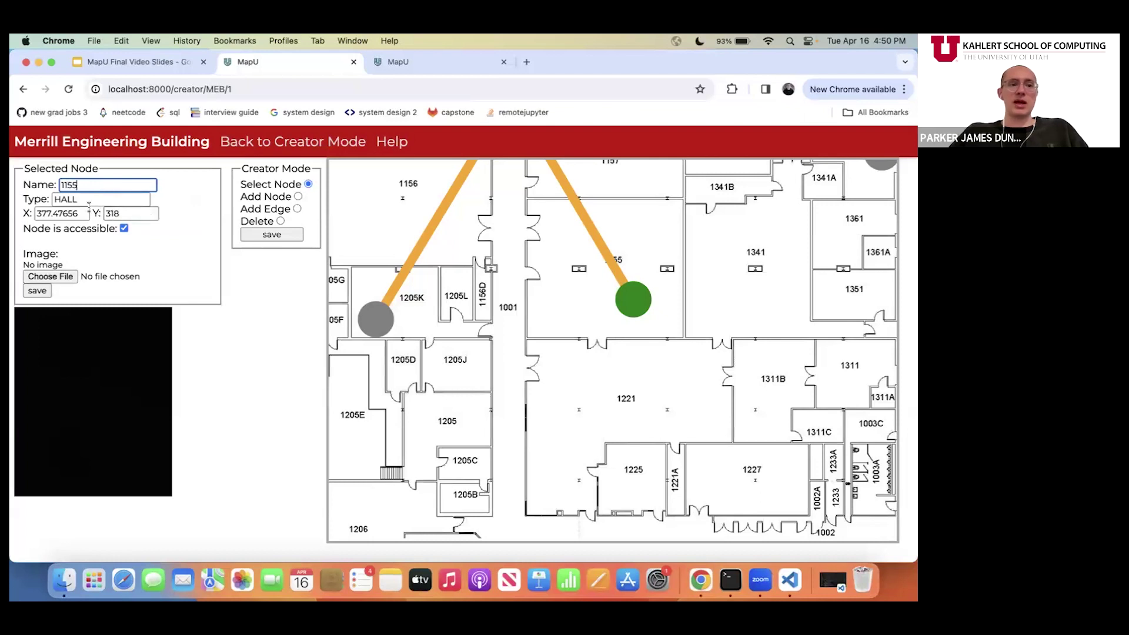
Step: Set the type of node 1155 to ROOM
{"action": "left_click", "coordinate": [71, 200]}
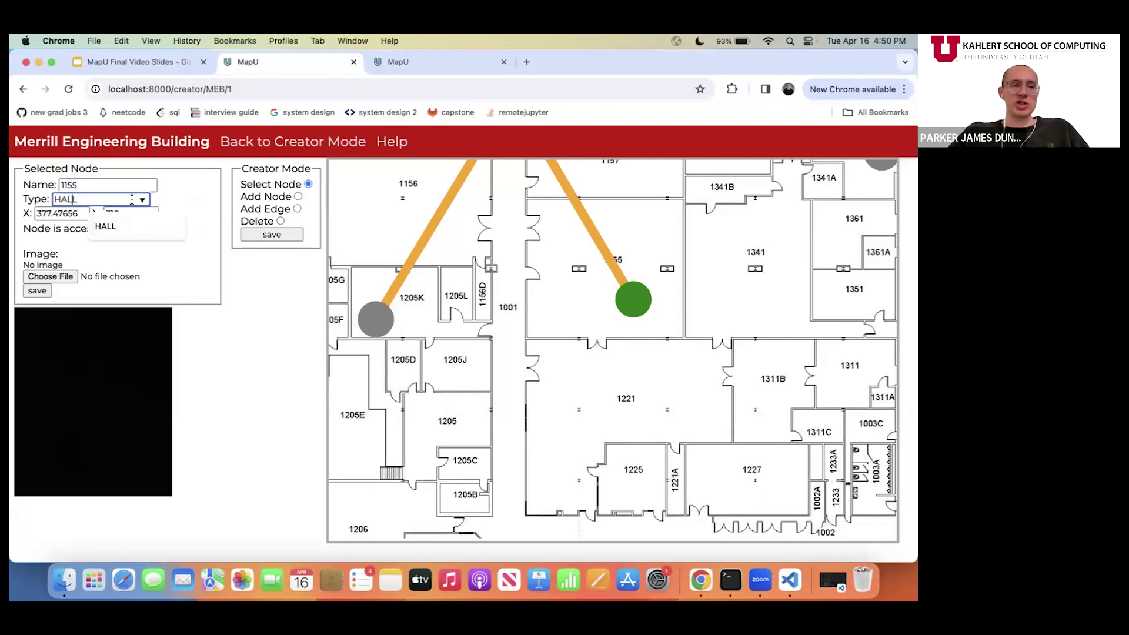
{"action": "double_click", "coordinate": [66, 200]}
{"action": "type", "text": "ROO"}
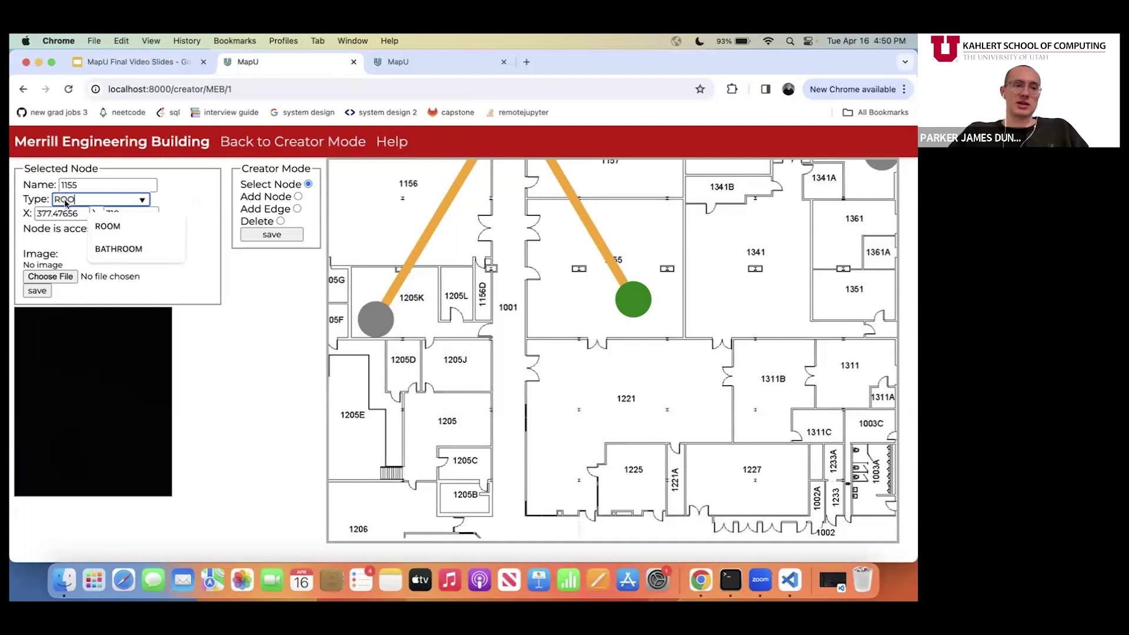
{"action": "left_click", "coordinate": [109, 226]}
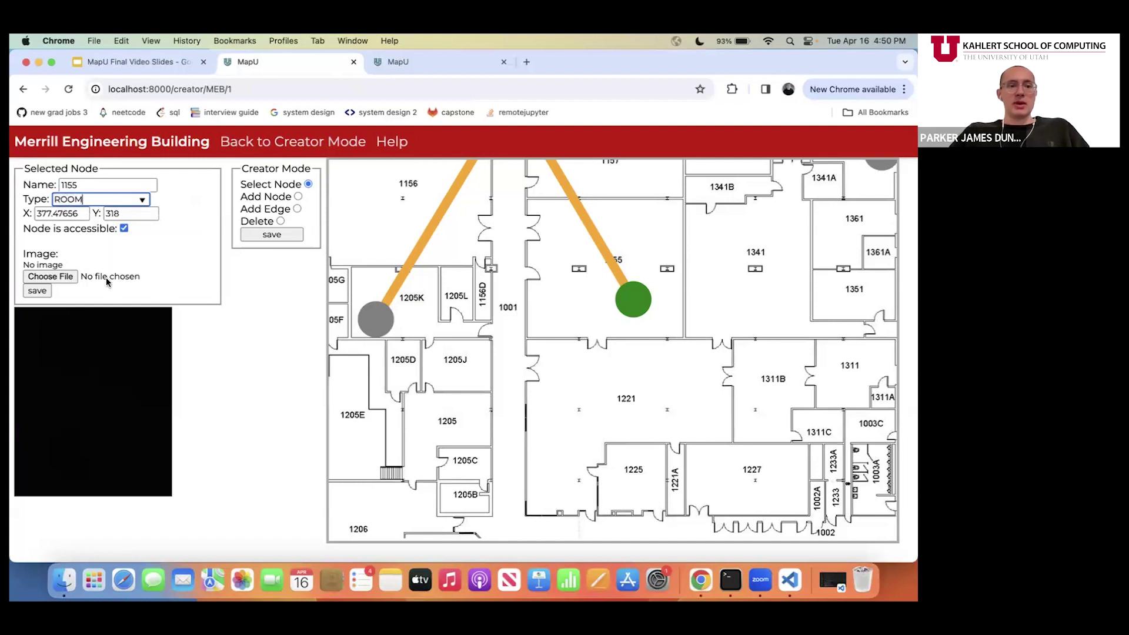
Step: Set the X coordinate of node 1155 to 300 and save the node's details
{"action": "double_click", "coordinate": [55, 212]}
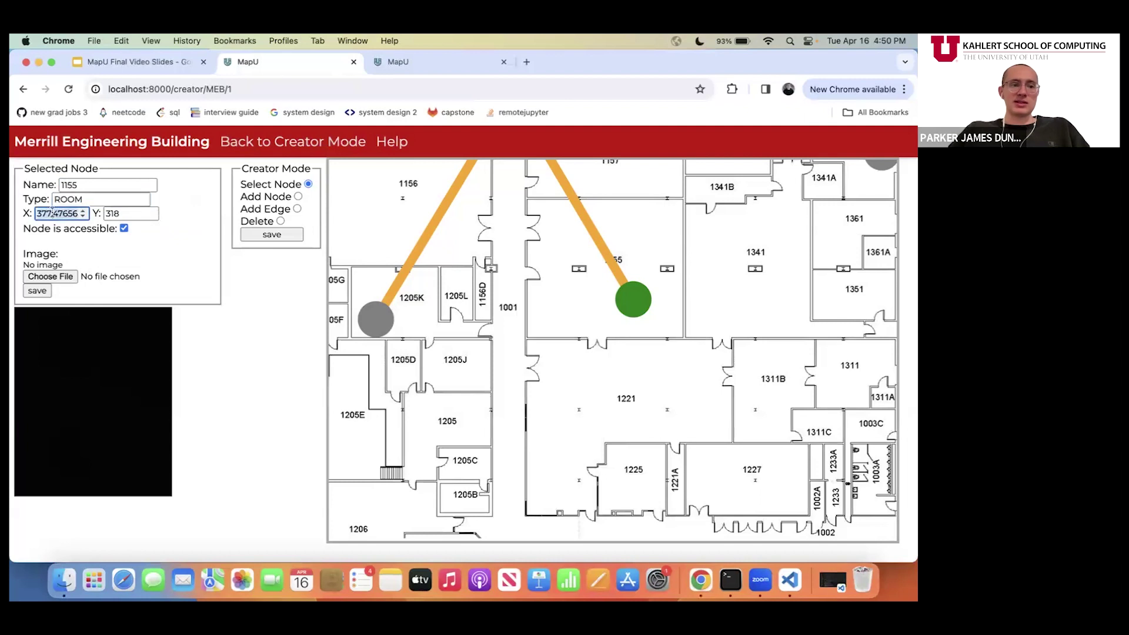
{"action": "type", "text": "300"}
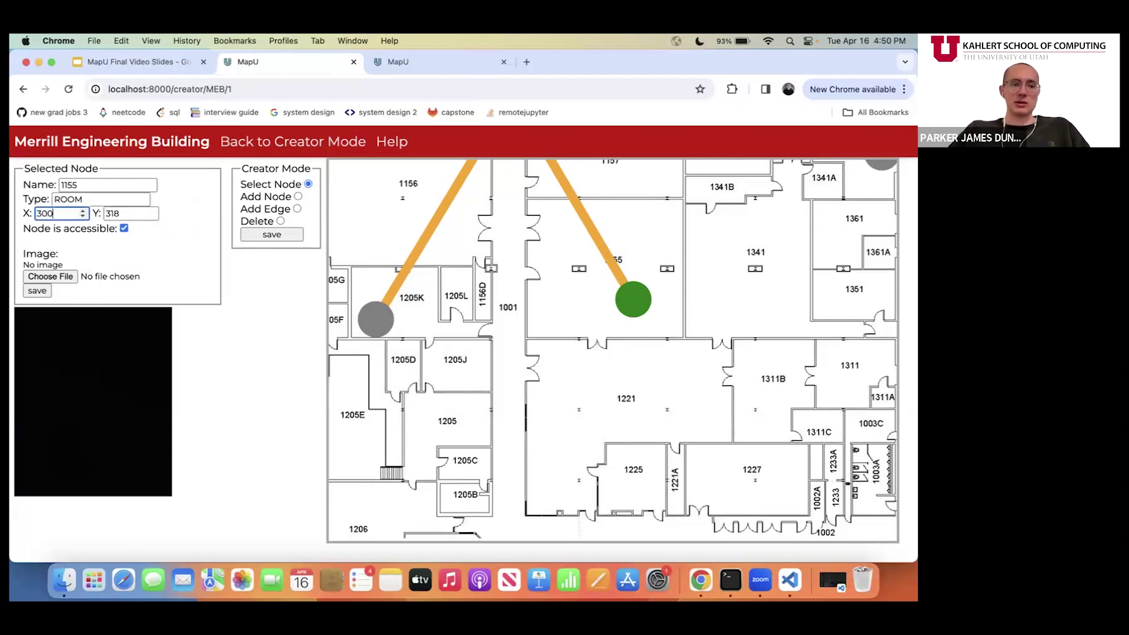
{"action": "left_click", "coordinate": [87, 252]}
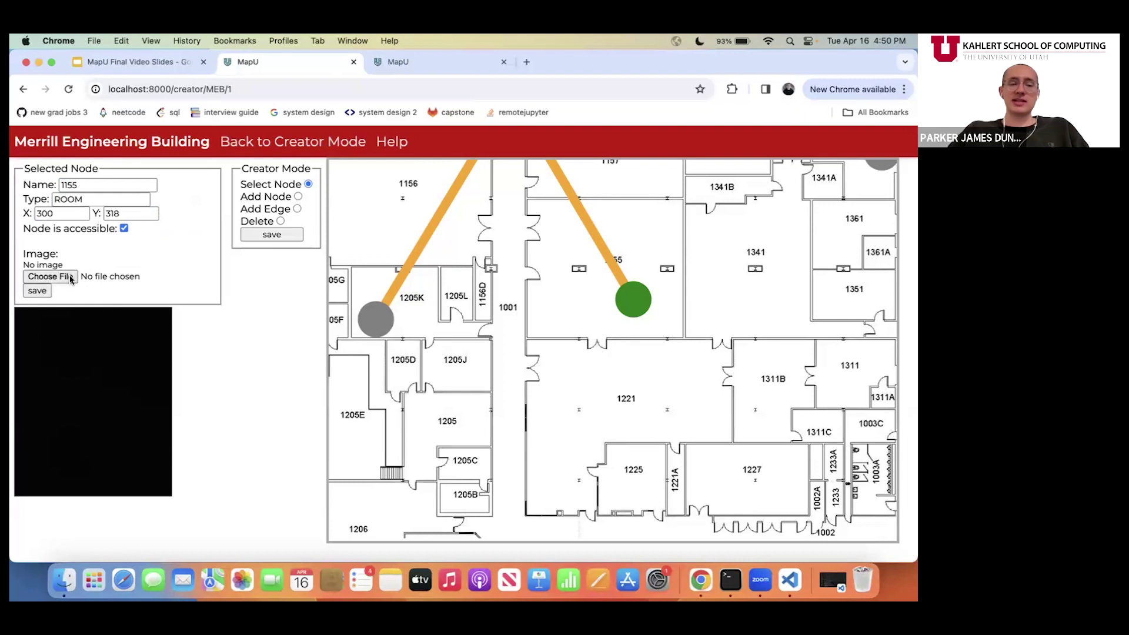
{"action": "left_click", "coordinate": [37, 291]}
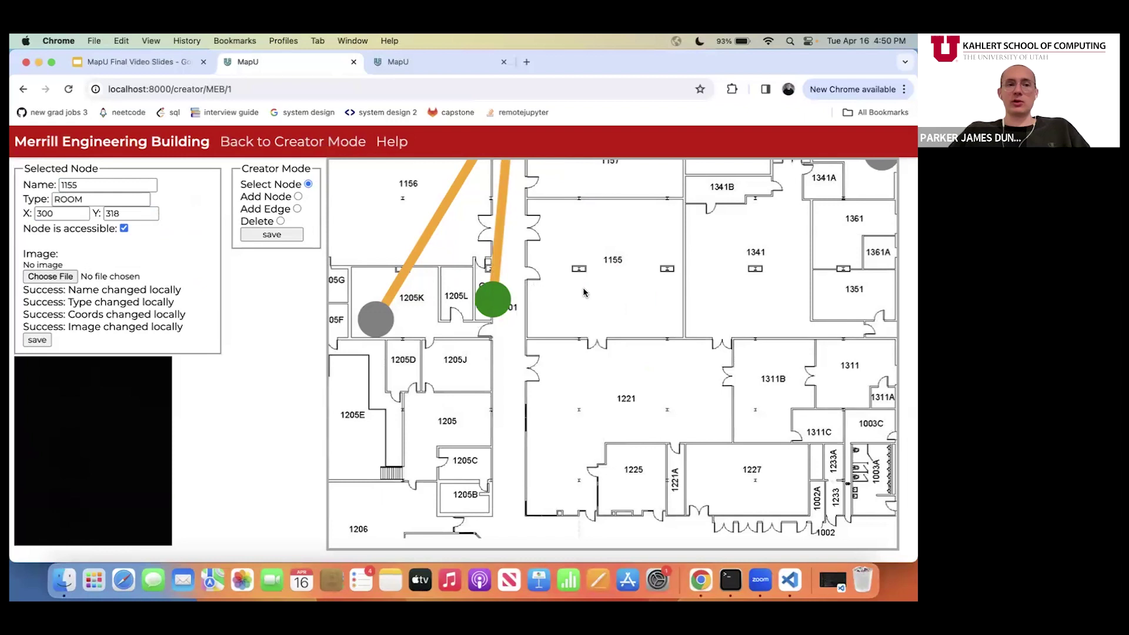
Step: Set the X coordinate of node 1155 to 350 and save the node's details
{"action": "double_click", "coordinate": [48, 213]}
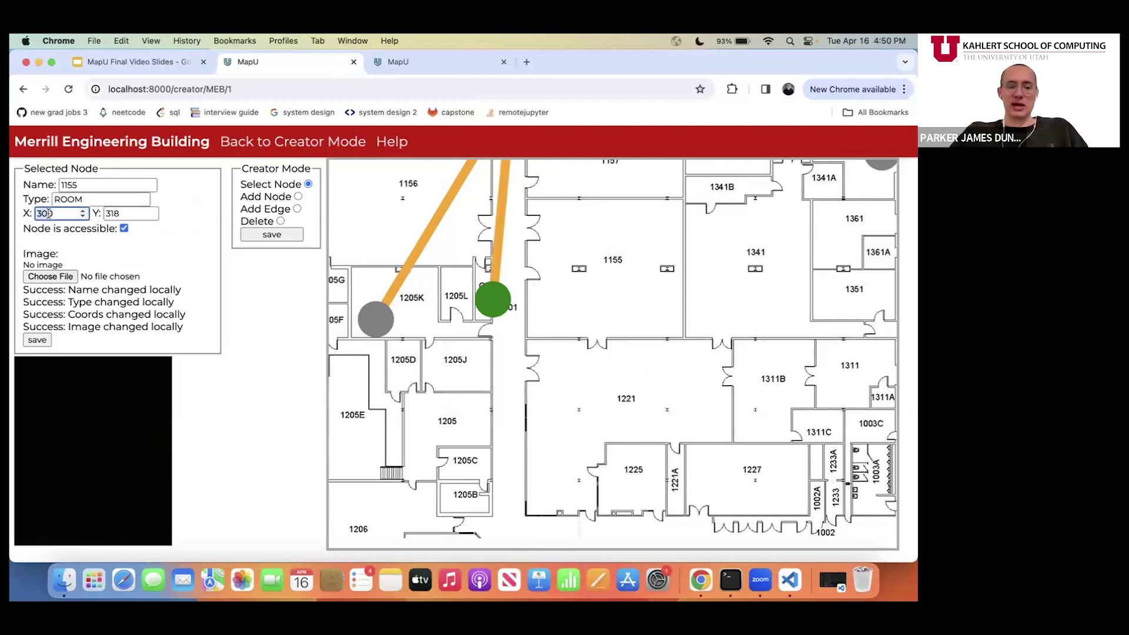
{"action": "type", "text": "350"}
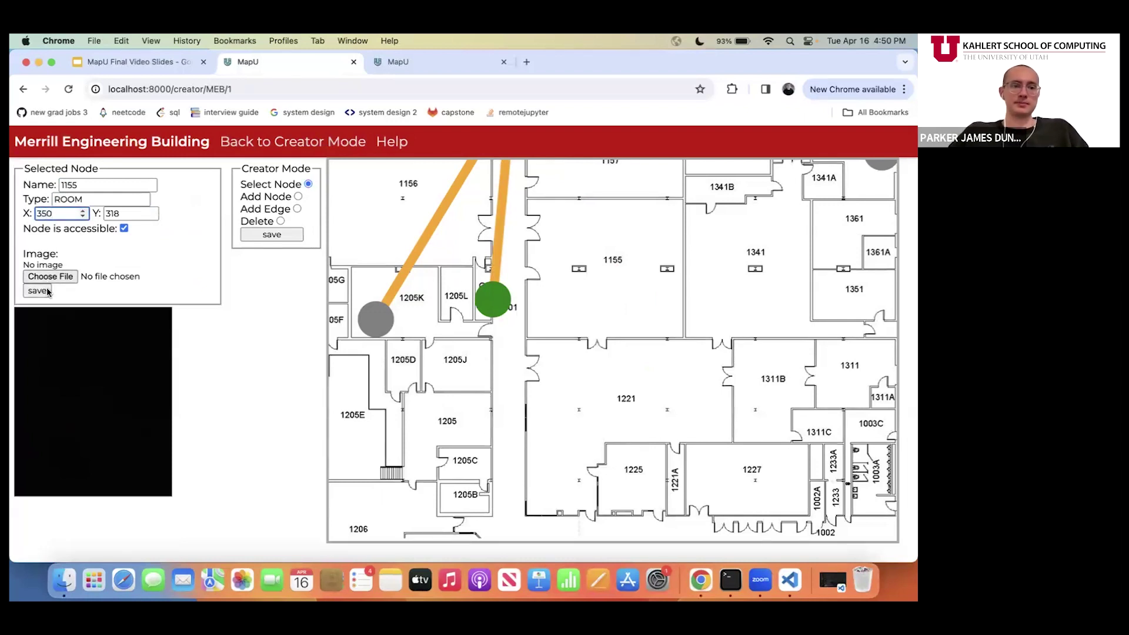
{"action": "left_click", "coordinate": [37, 291]}
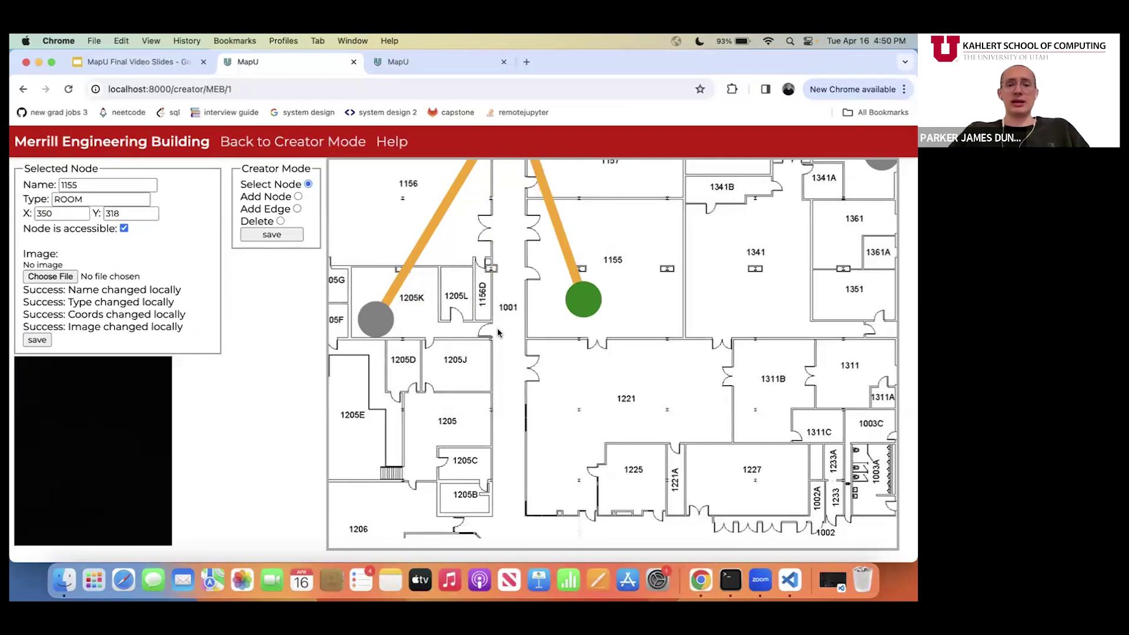
Step: Delete the unconnected node near room 1371 and save the floor plan changes
{"action": "scroll", "coordinate": [595, 300], "scroll_direction": "down", "scroll_amount": 5}
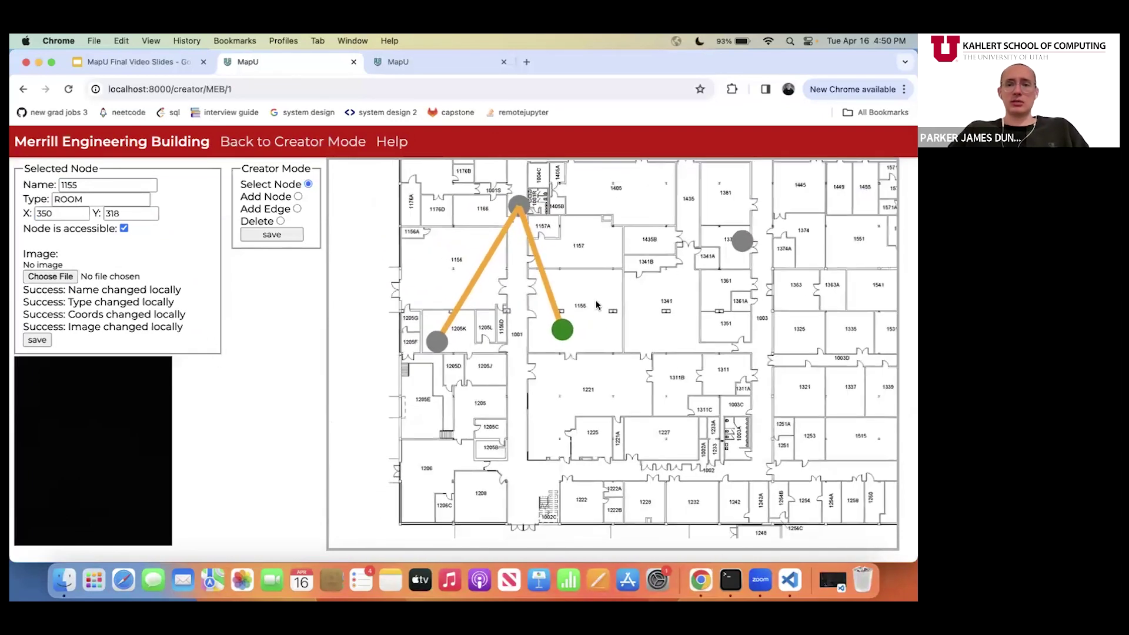
{"action": "scroll", "coordinate": [639, 276], "scroll_direction": "up", "scroll_amount": 3}
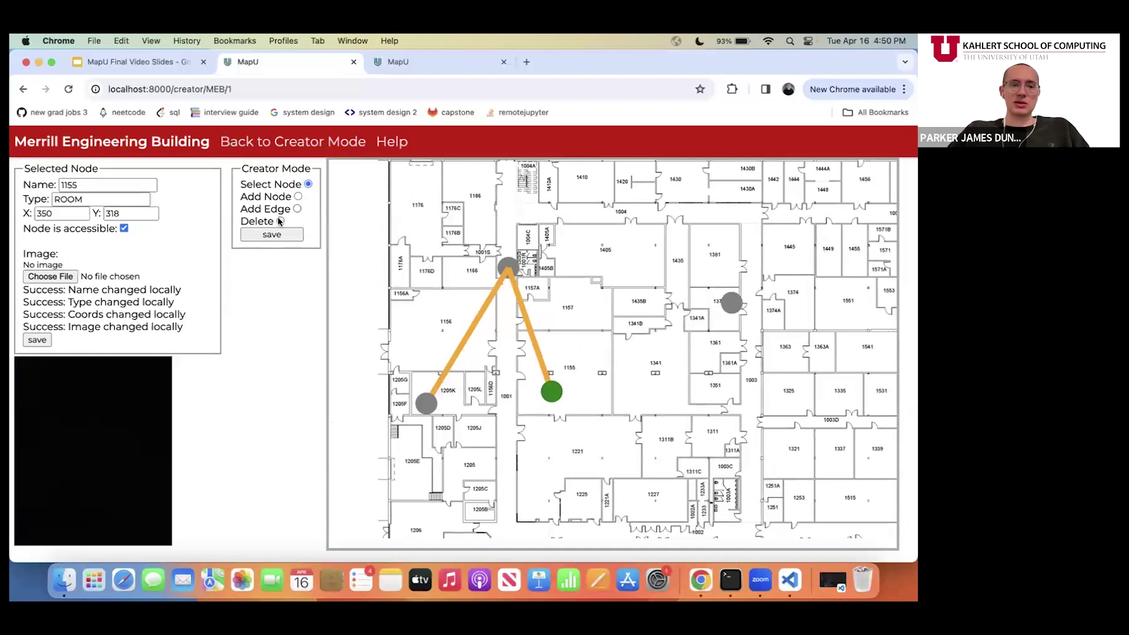
{"action": "left_click", "coordinate": [281, 221]}
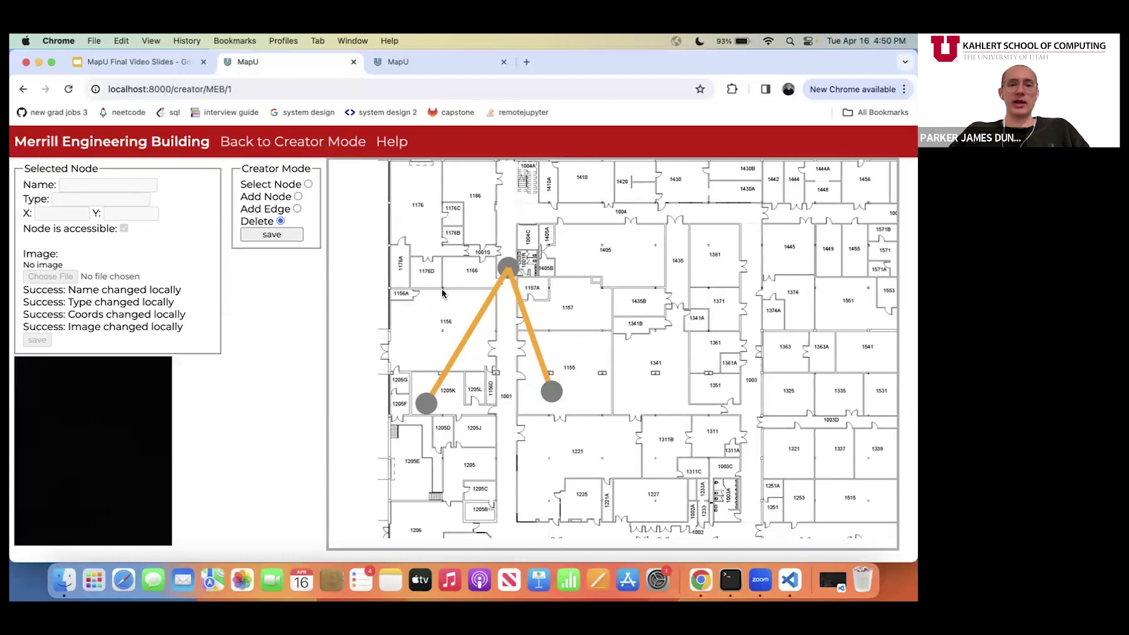
{"action": "left_click", "coordinate": [274, 237]}
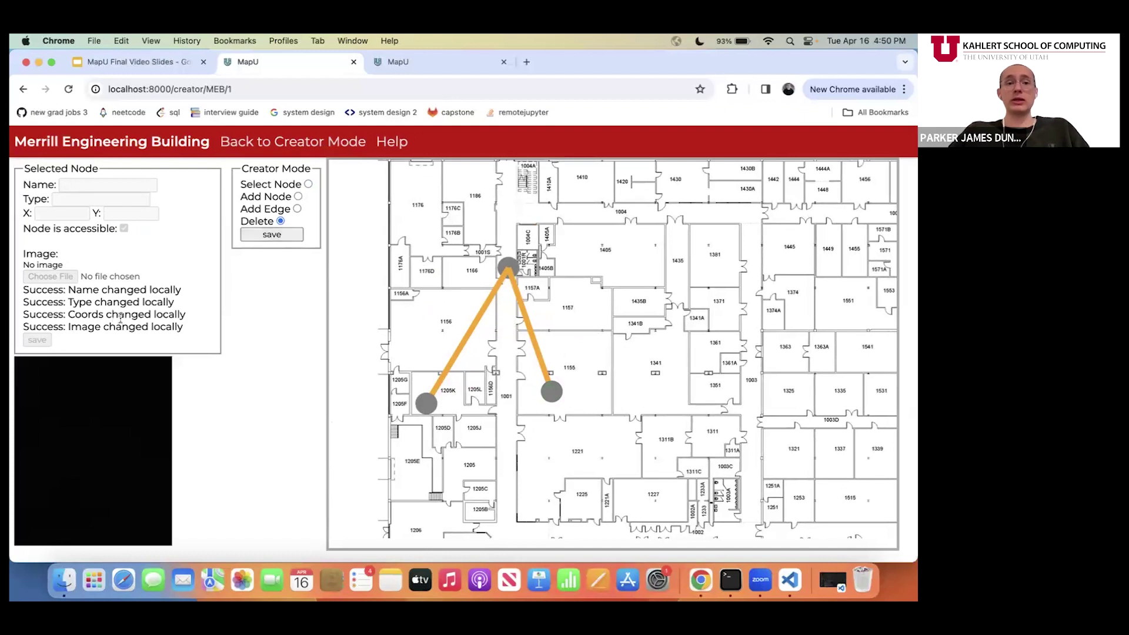